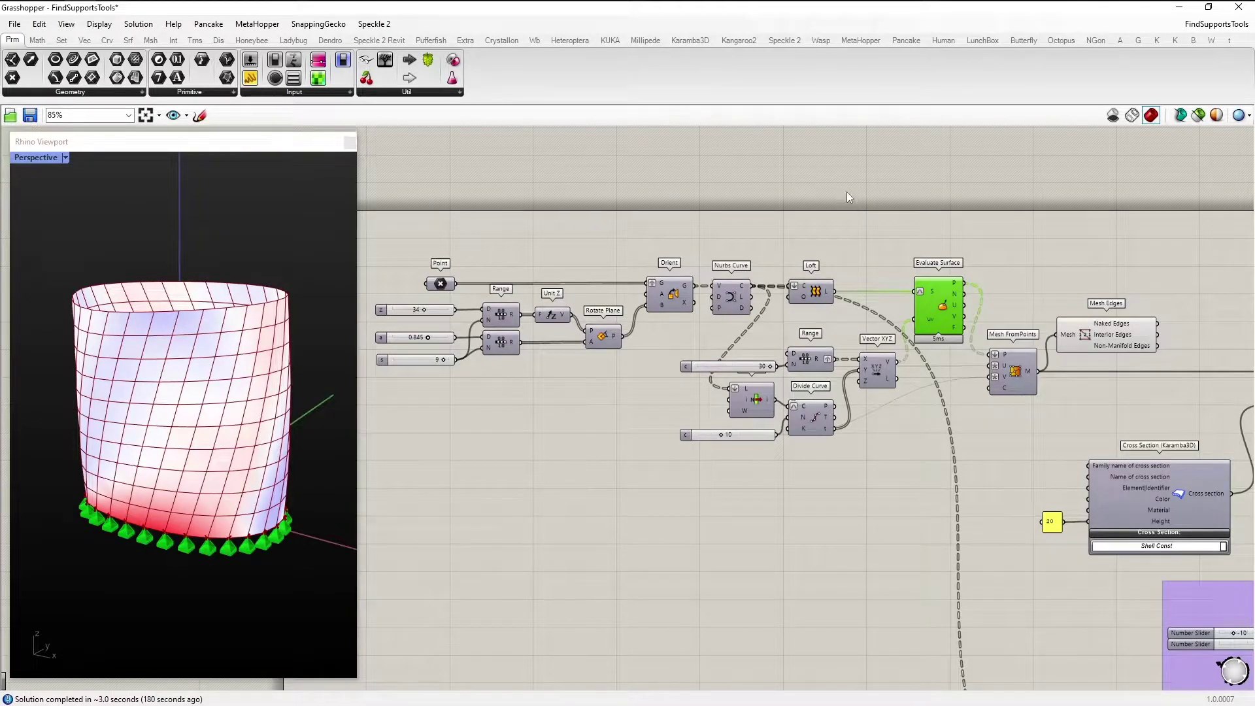
Step: Review the definition from the lofted surface and mesh through Mesh to Shell, supports and loads to the Karamba3D model and analysis components
drag(1014, 464, 412, 228)
click(600, 215)
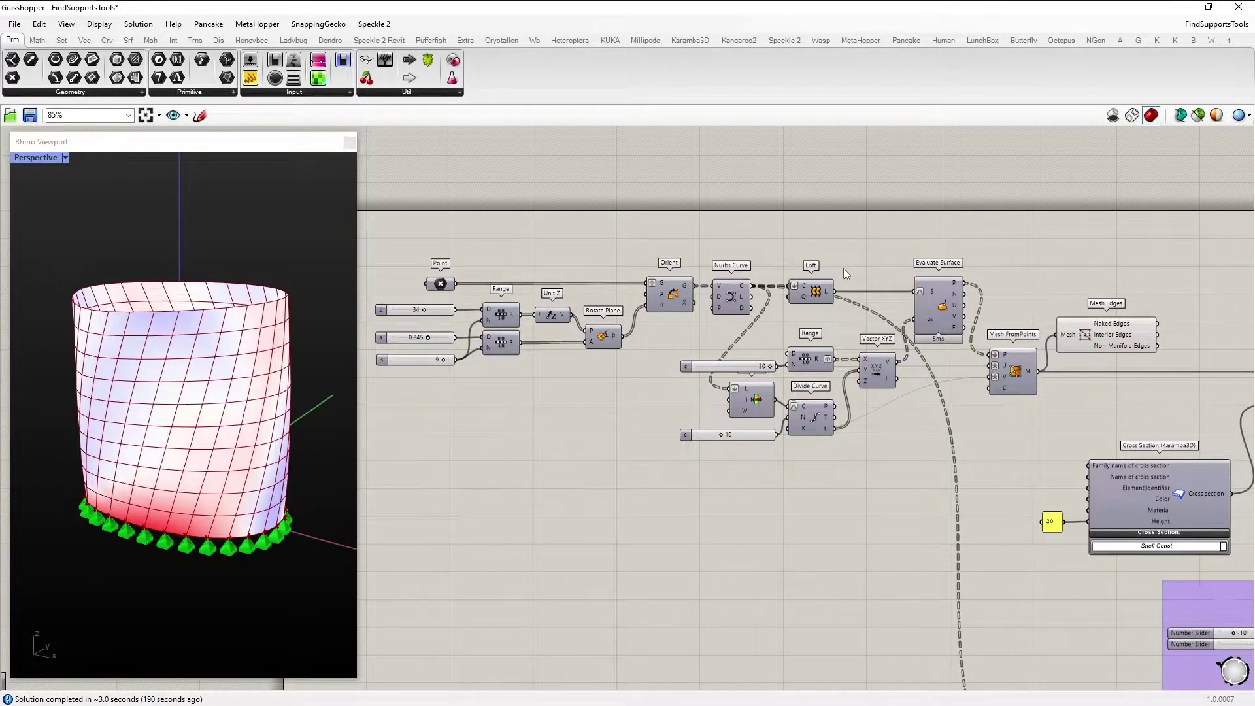
right_drag(1035, 268, 736, 268)
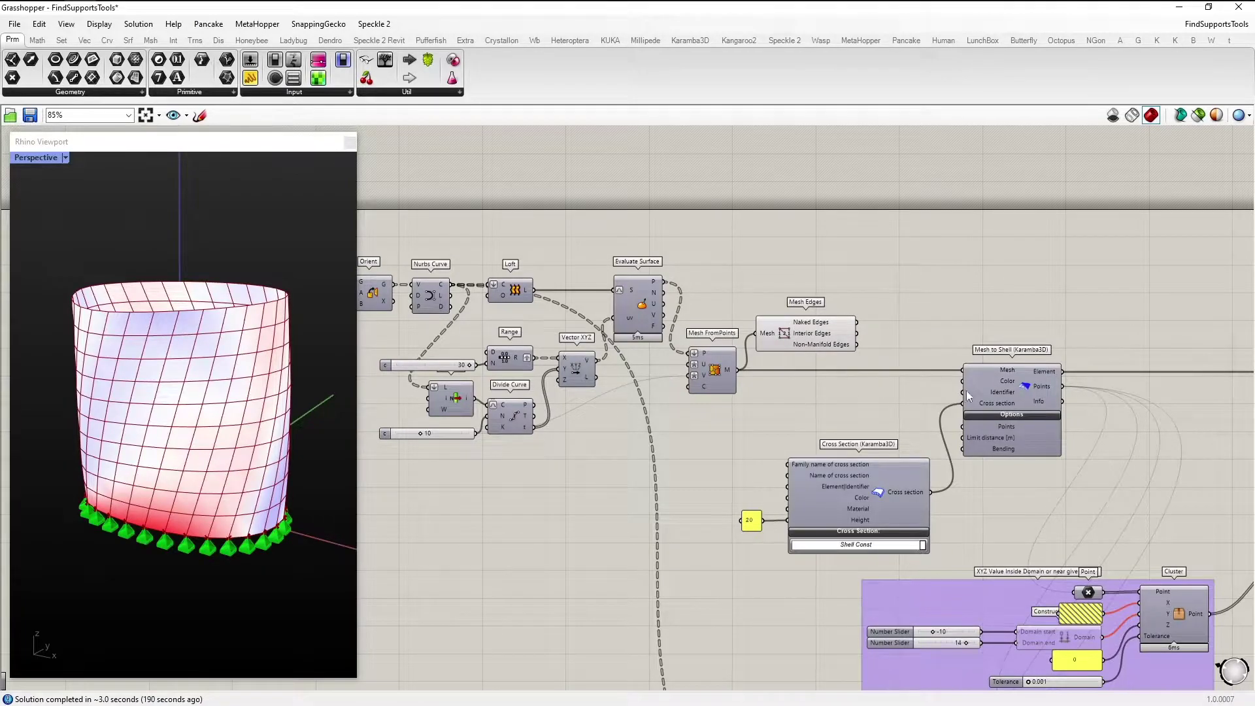
right_drag(1078, 299, 746, 293)
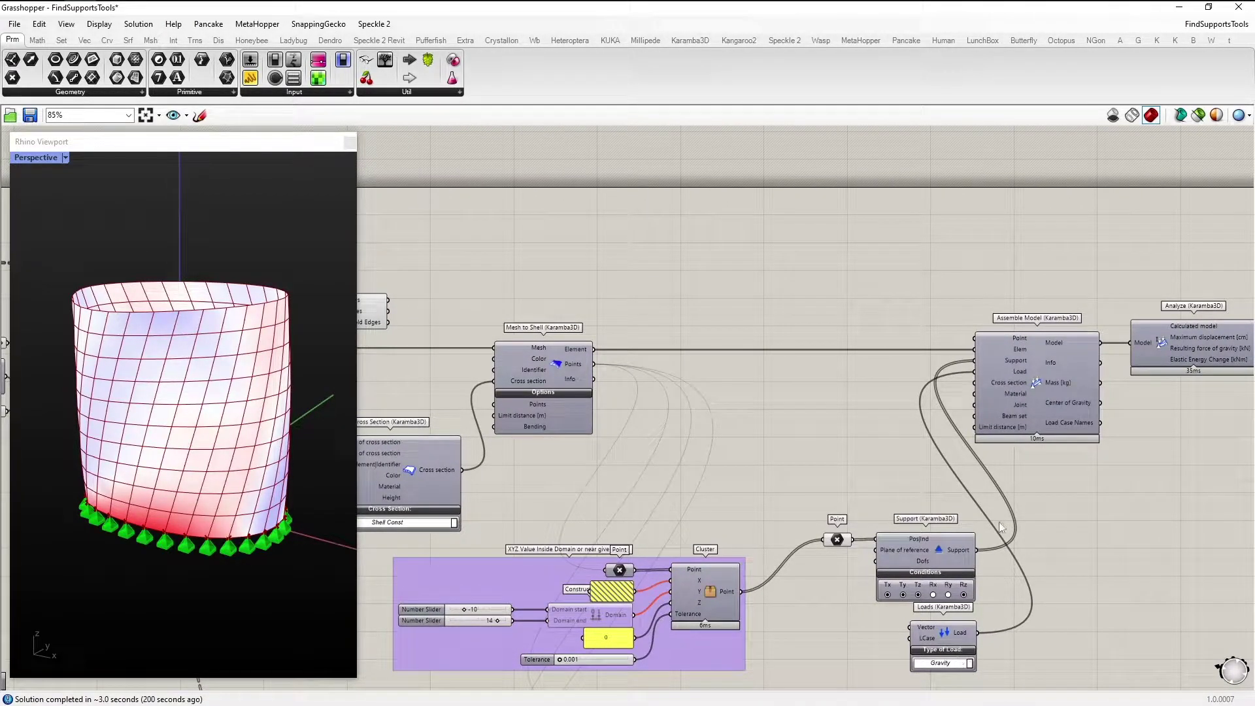
right_drag(1038, 438, 813, 426)
scroll(883, 395, down, 1)
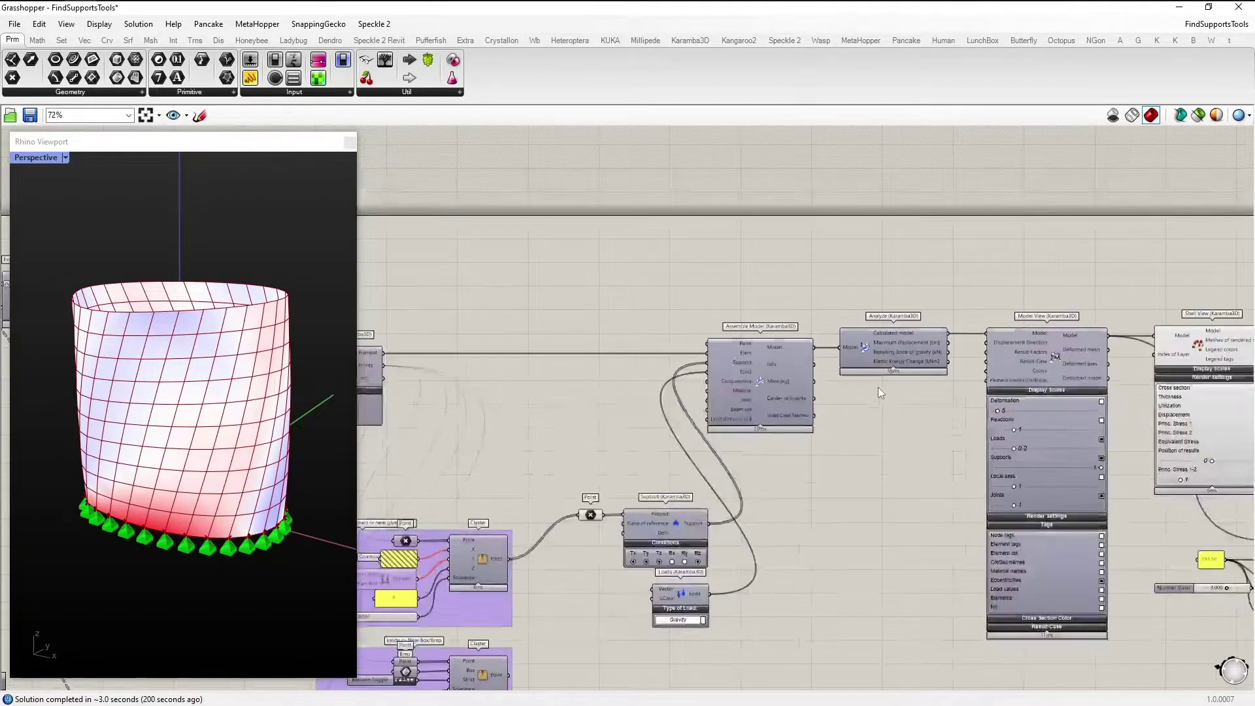
right_drag(734, 468, 993, 337)
scroll(716, 354, up, 2)
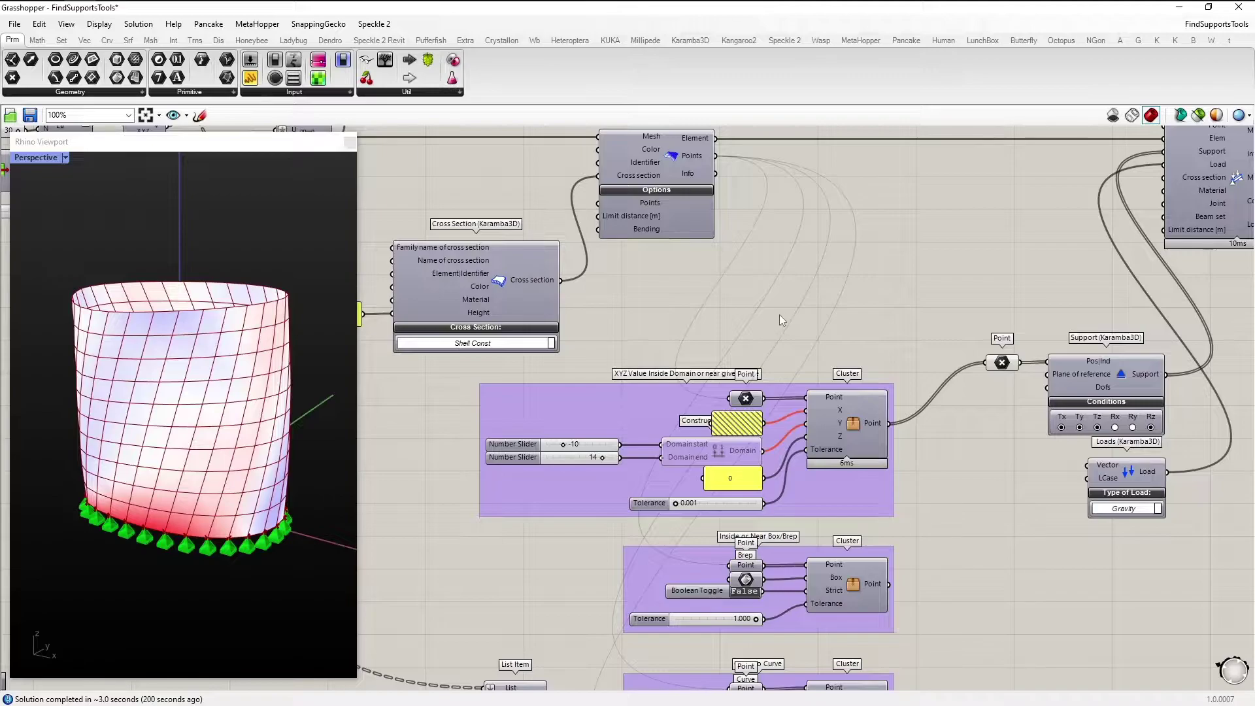
Step: Examine how the Mesh to Shell points feed the XYZ domain cluster and which inputs drive its X, Y and Z filters
click(685, 171)
drag(686, 172, 683, 172)
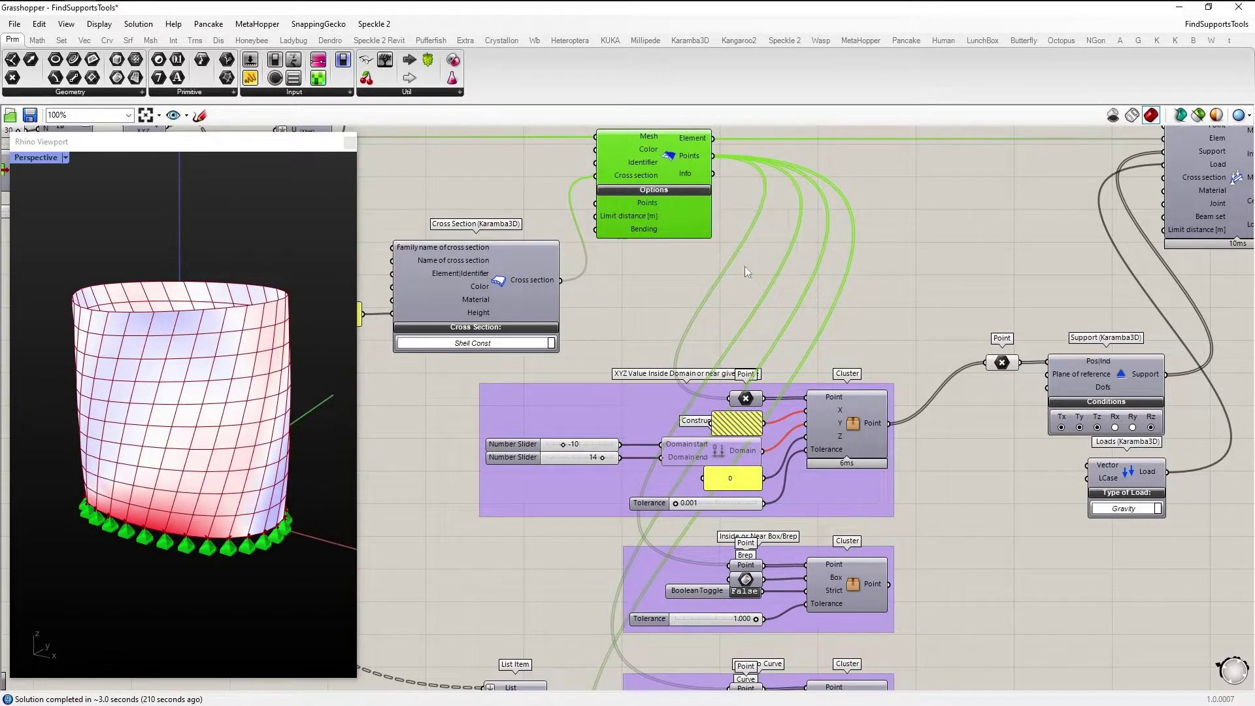
click(830, 276)
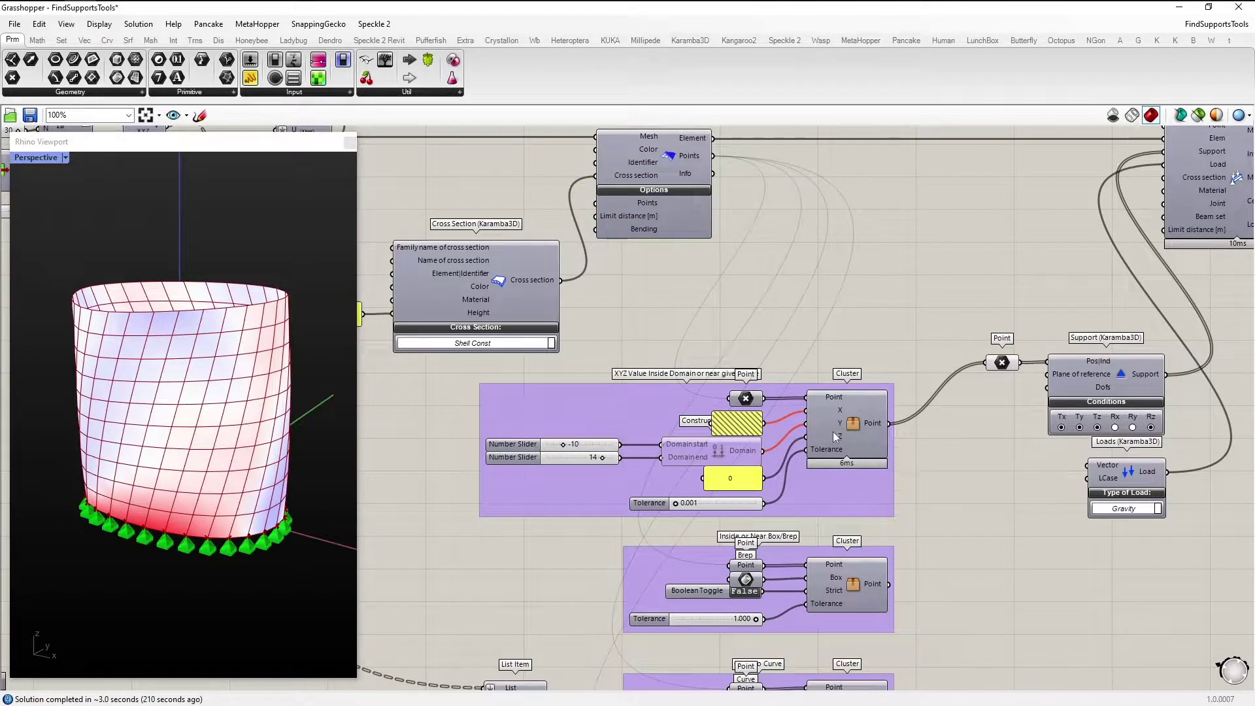
click(754, 479)
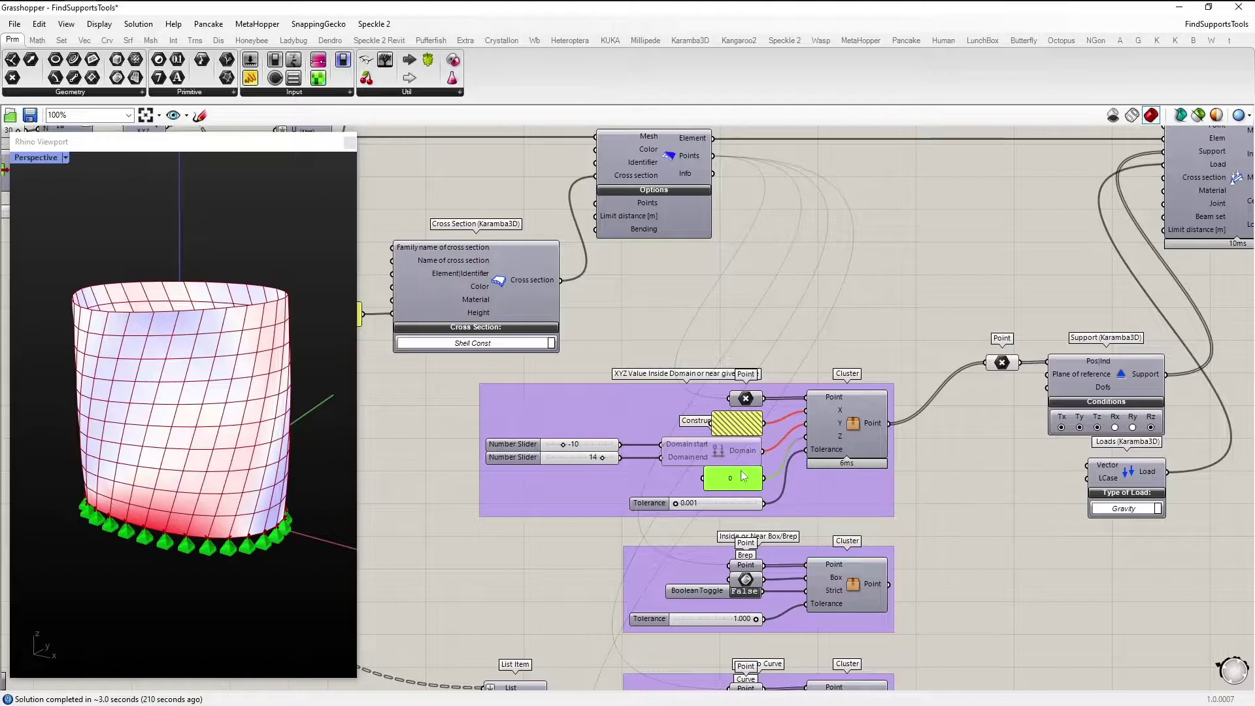
click(744, 457)
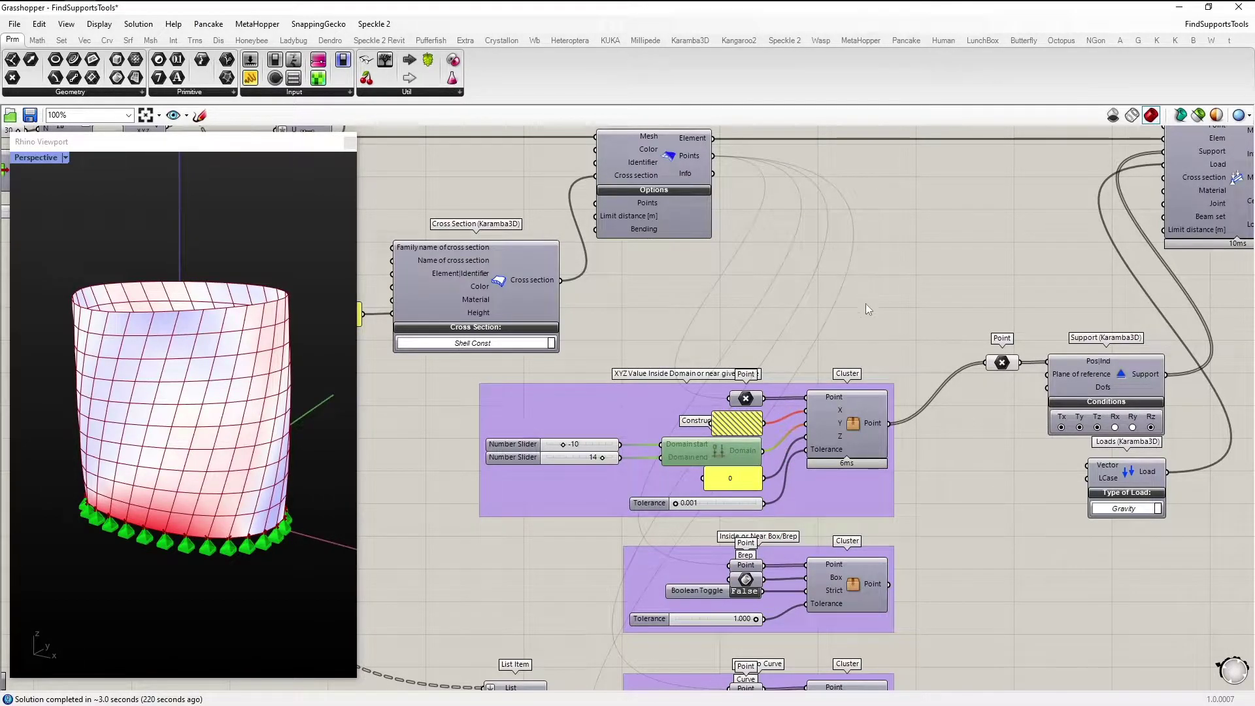
click(872, 406)
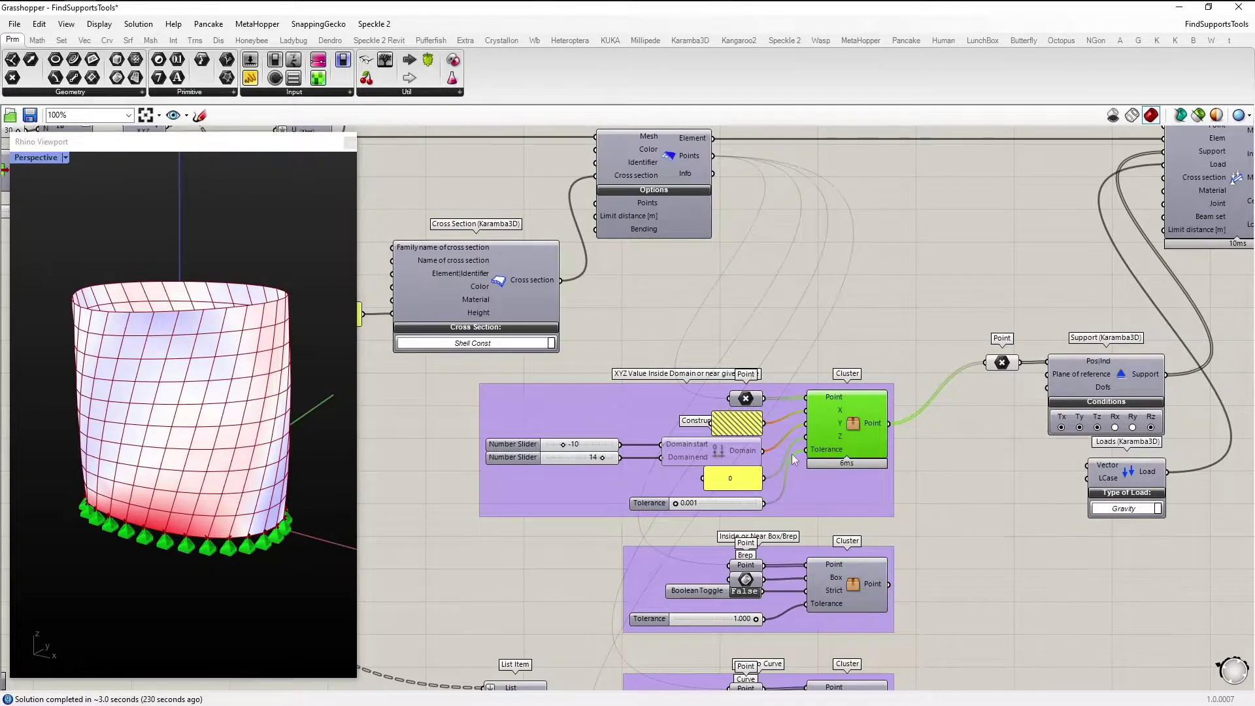
click(744, 479)
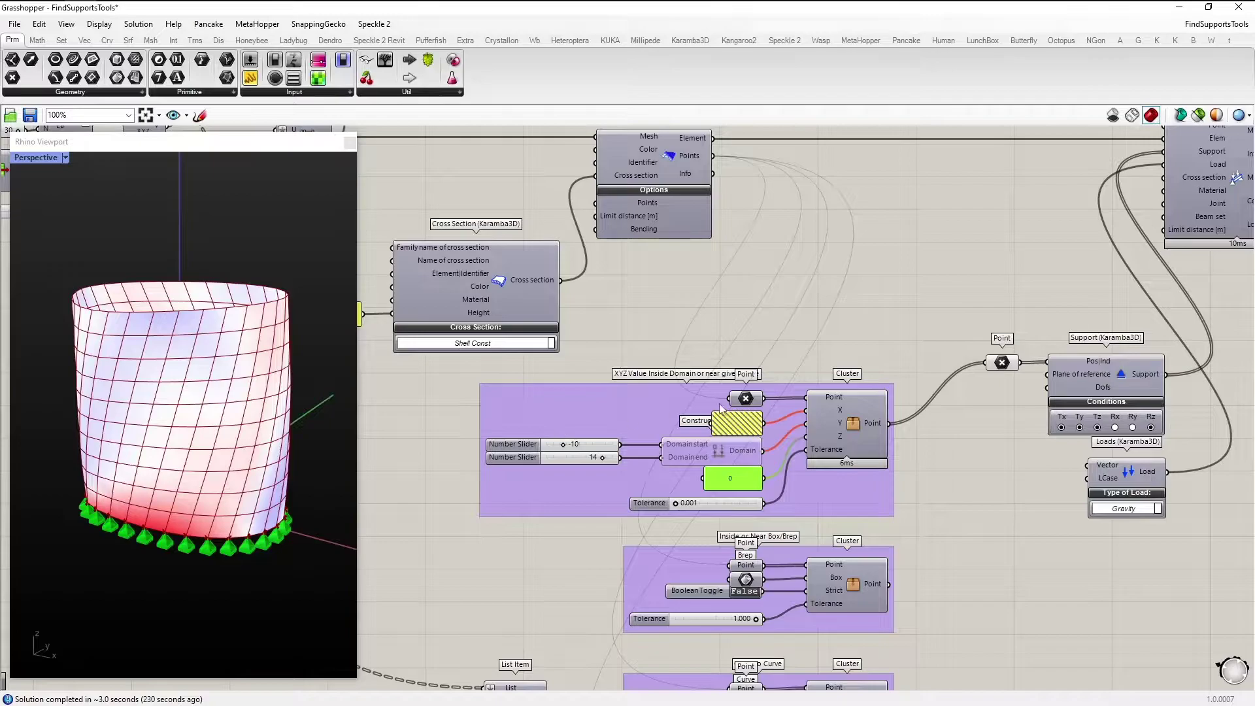
Step: Enable the "-5 To 20" panel feeding the X input of the XYZ domain cluster and check the supports on the model
click(745, 425)
key(space)
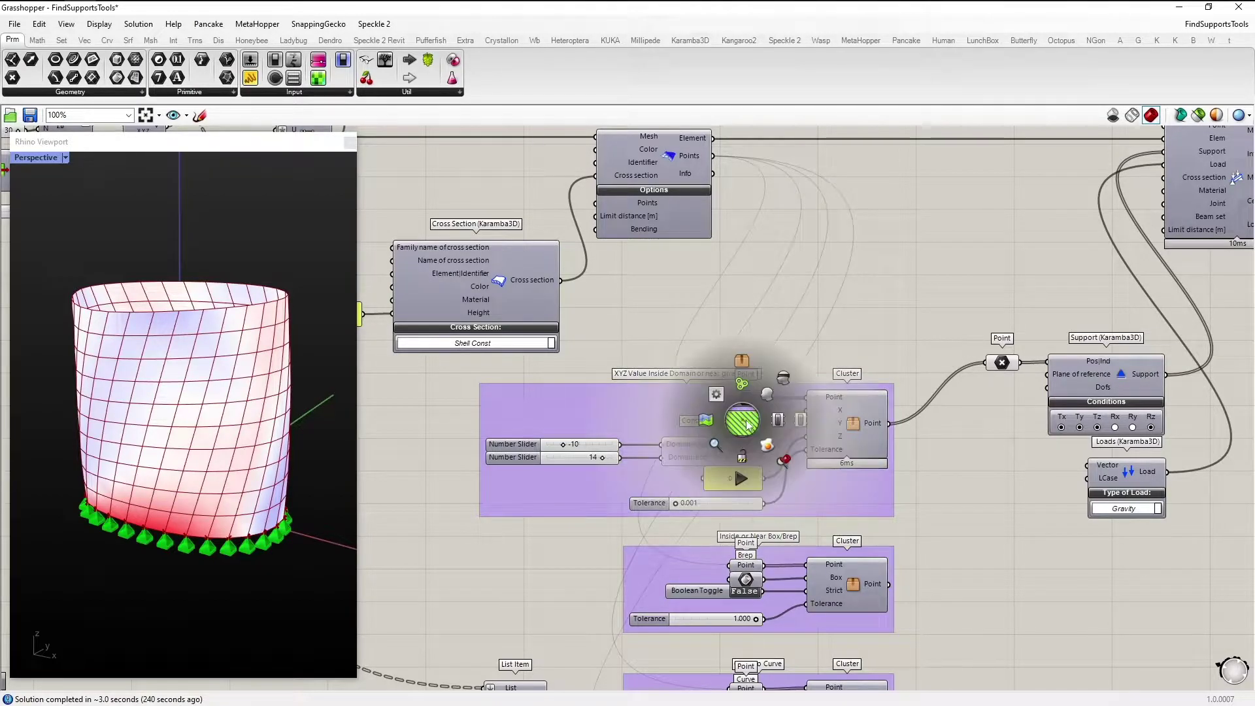
click(777, 420)
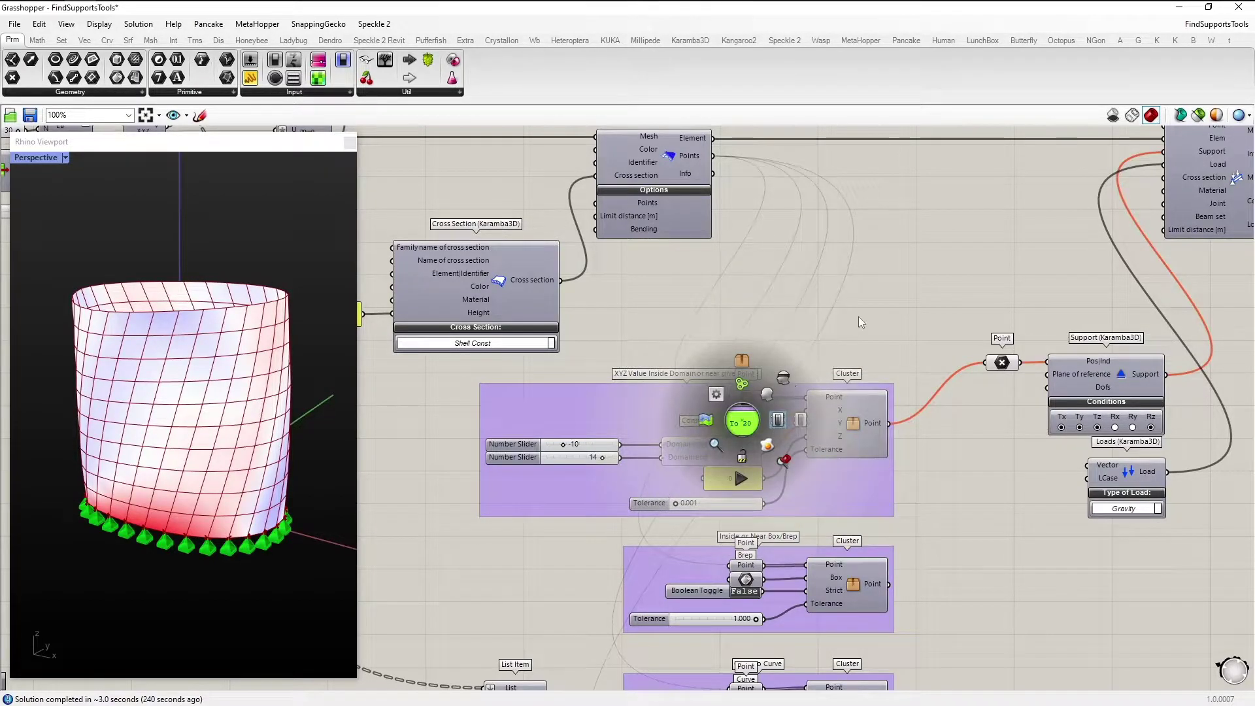
click(858, 317)
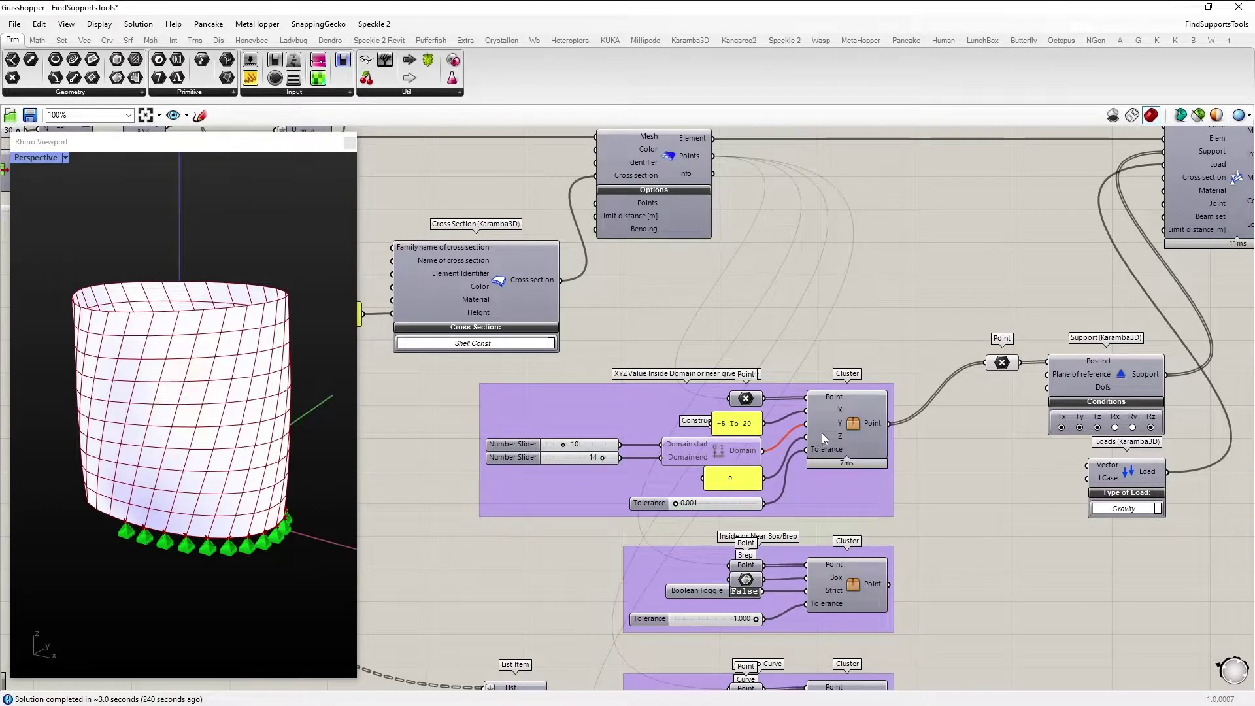
right_drag(269, 470, 307, 421)
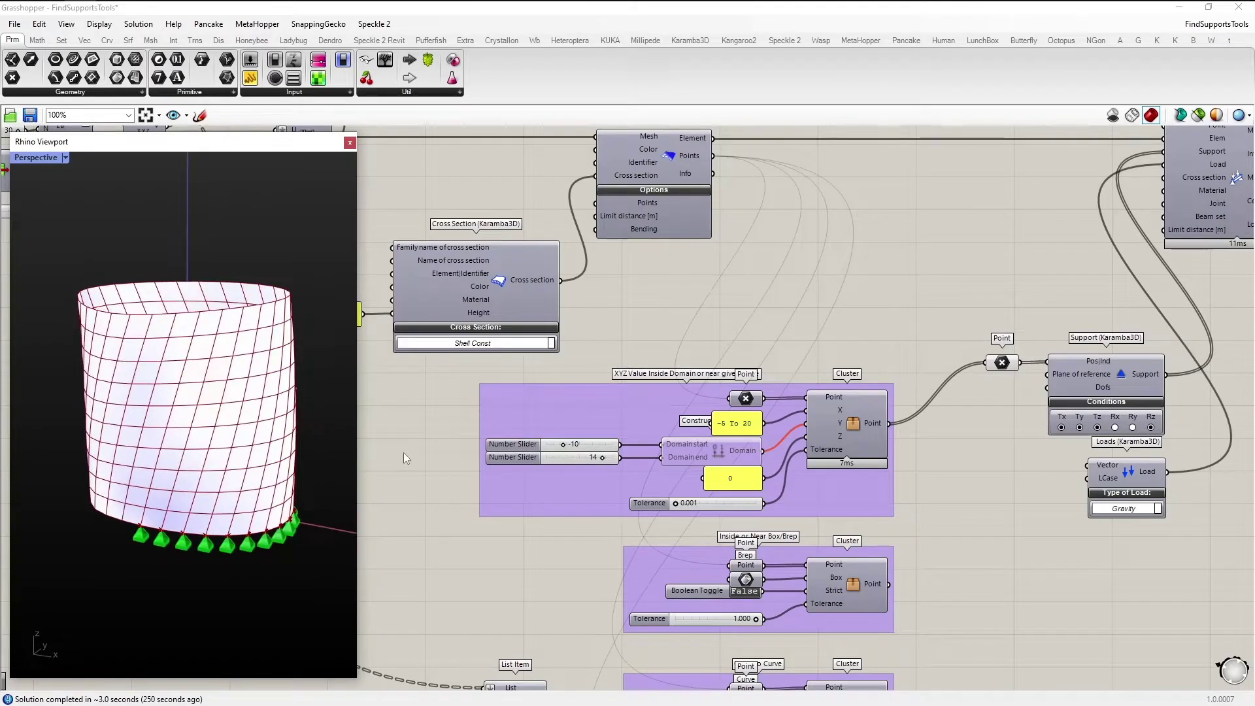
Step: Enable the Construct Domain component feeding the XYZ cluster's Y input and inspect the filtered points passed to the Support component
middle_click(724, 450)
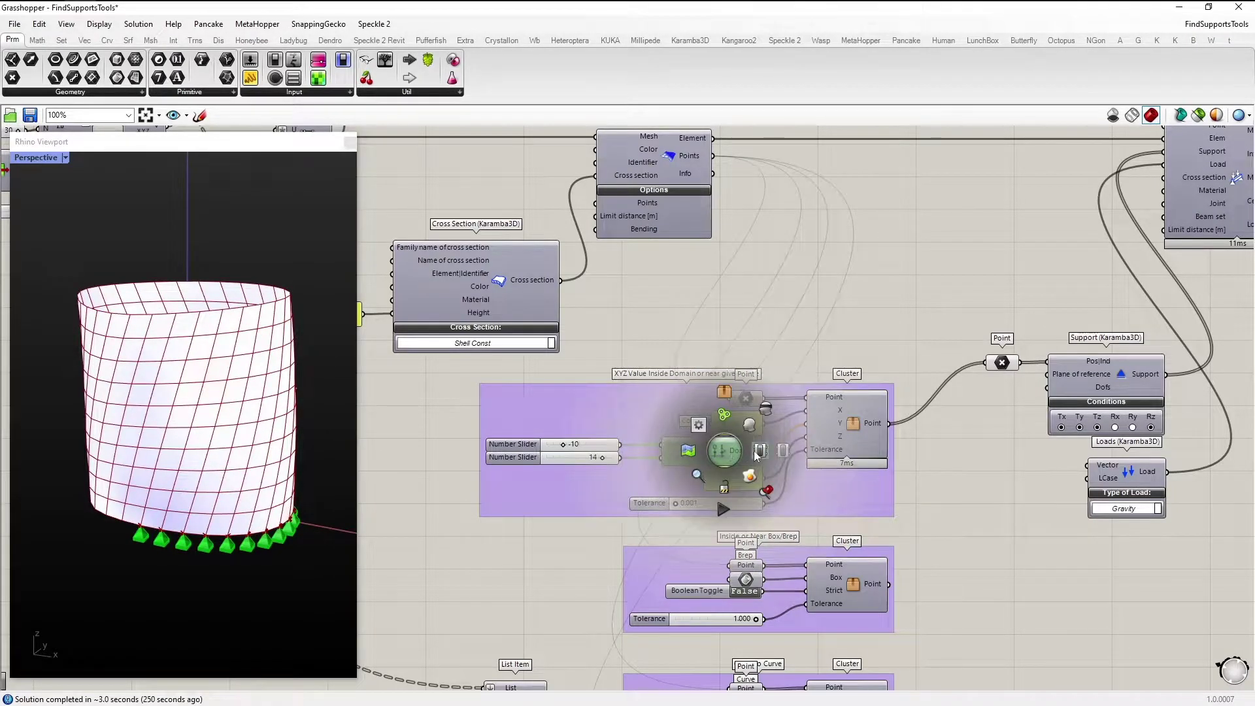
click(759, 451)
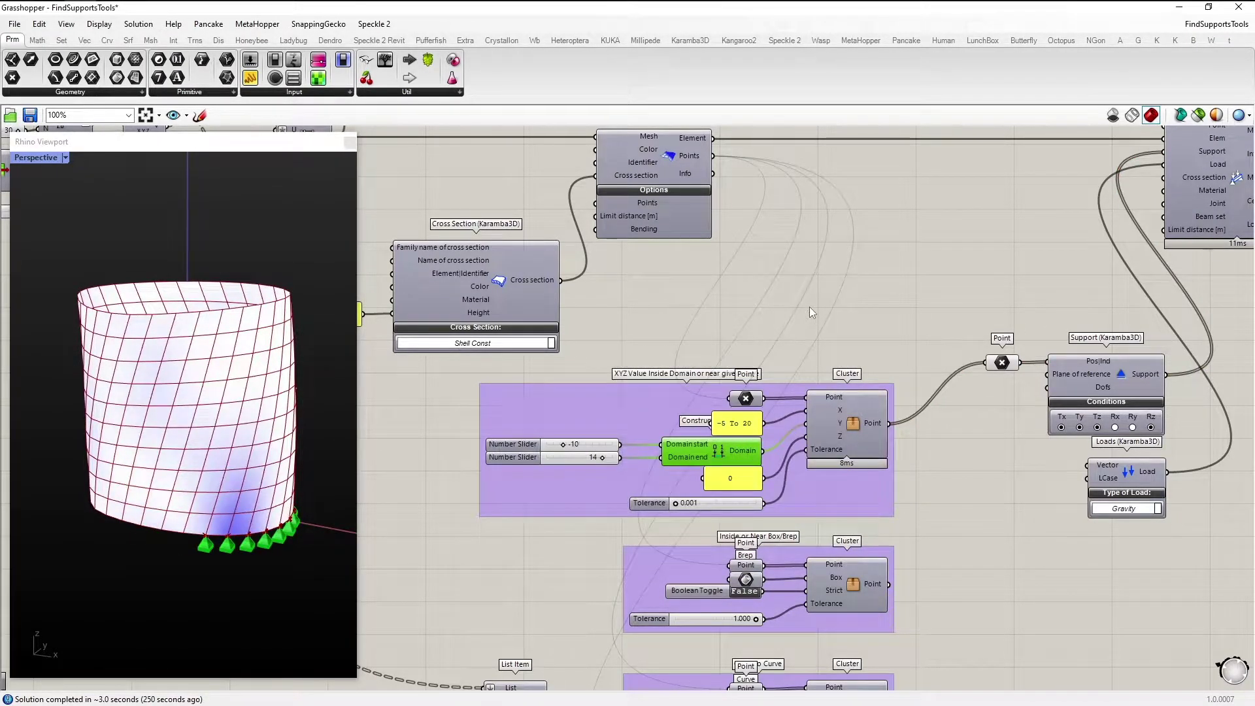
right_drag(347, 390, 281, 523)
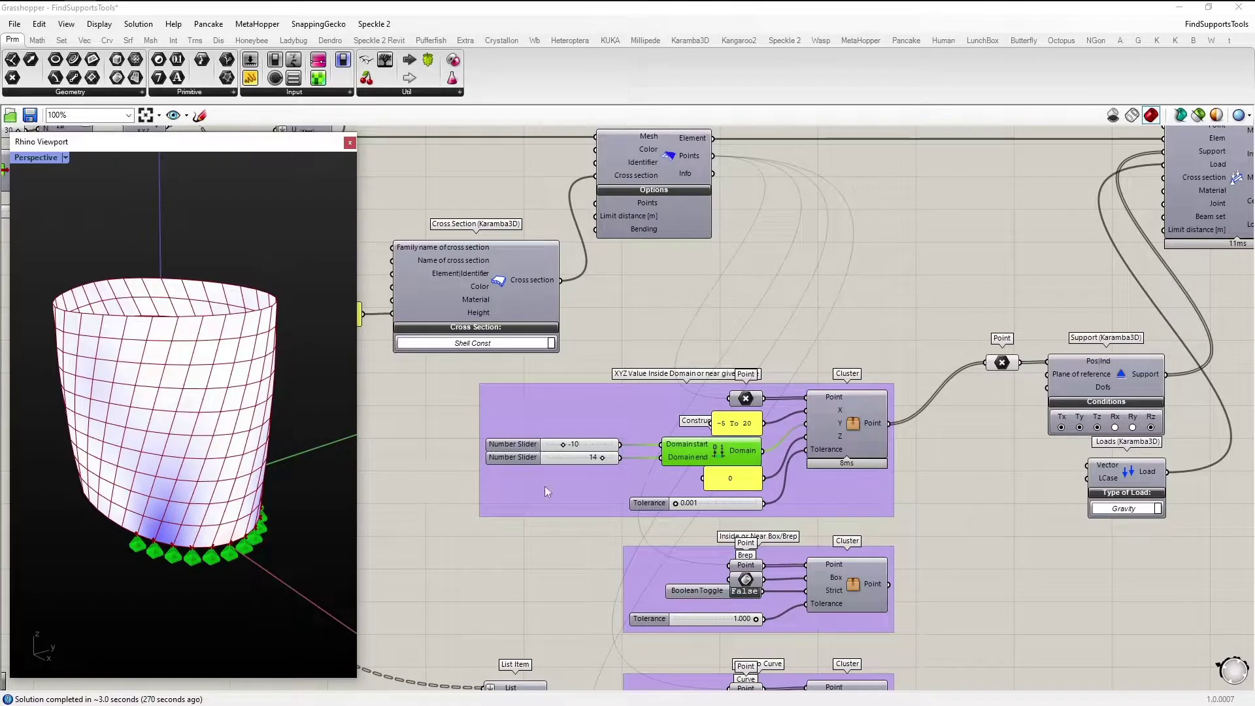
click(1005, 364)
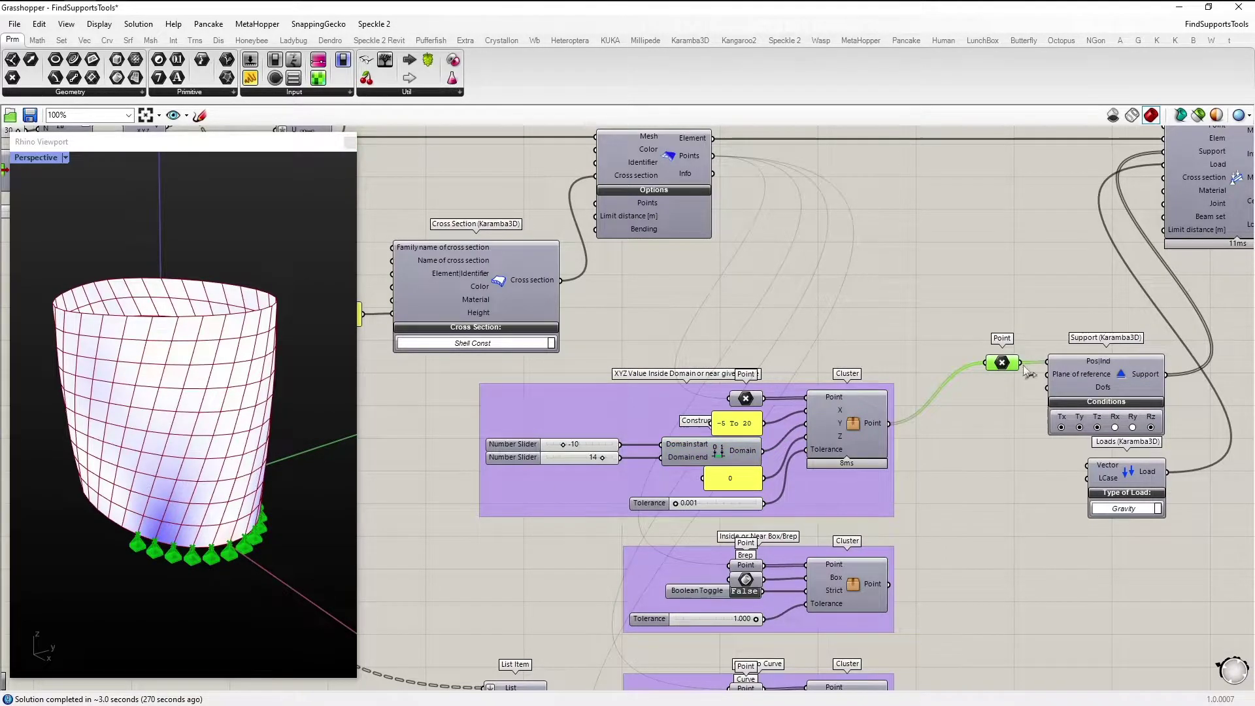
click(1102, 367)
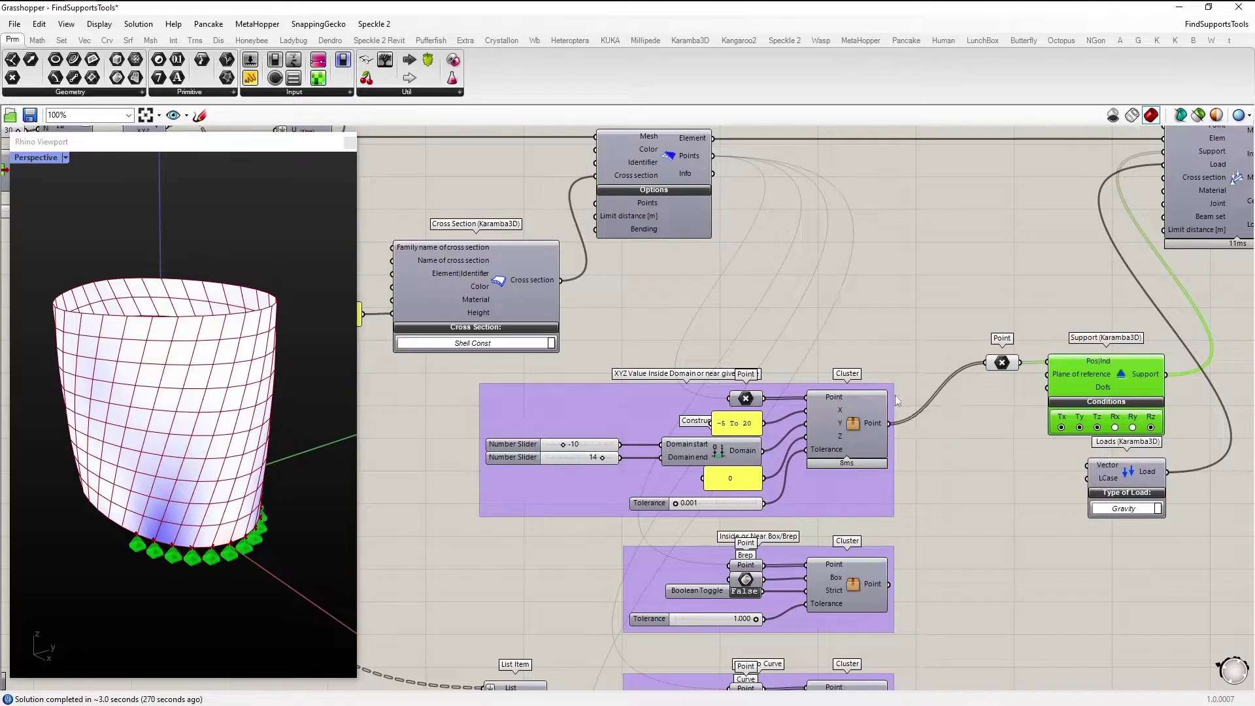
Step: Set the panel feeding the XYZ cluster's Z input to "0 to 5"
double_click(749, 479)
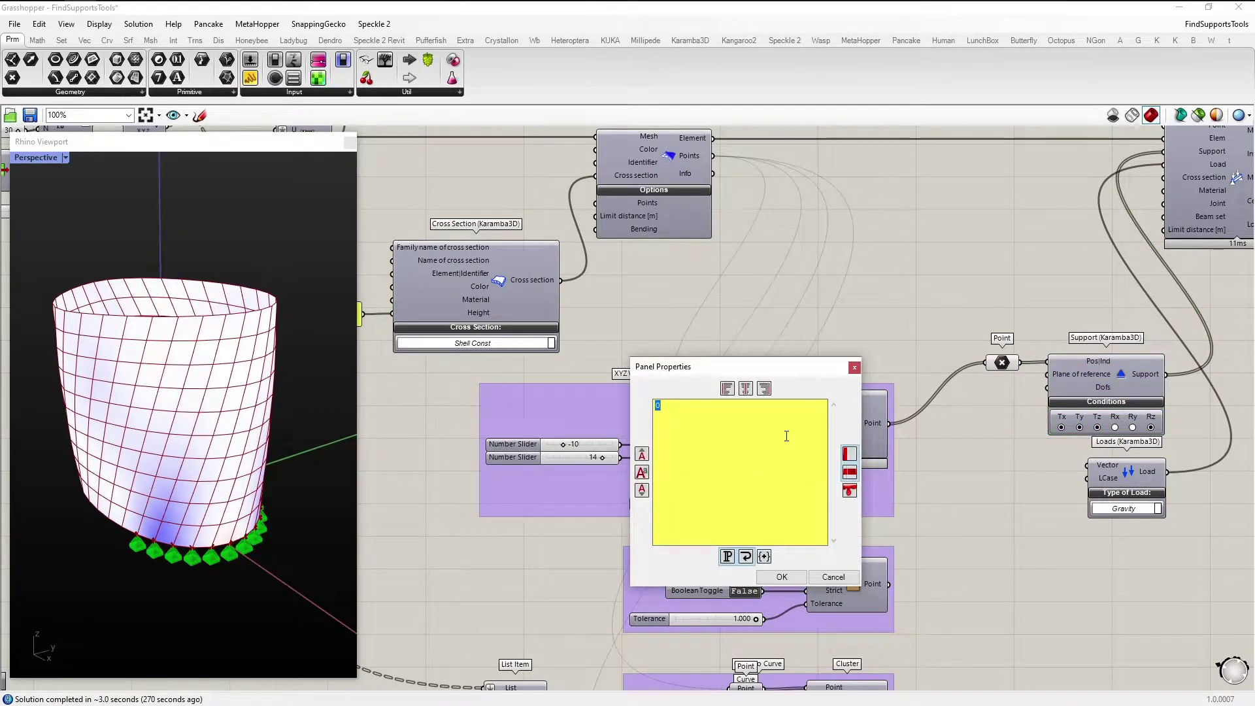
click(787, 436)
text(to 5)
click(782, 576)
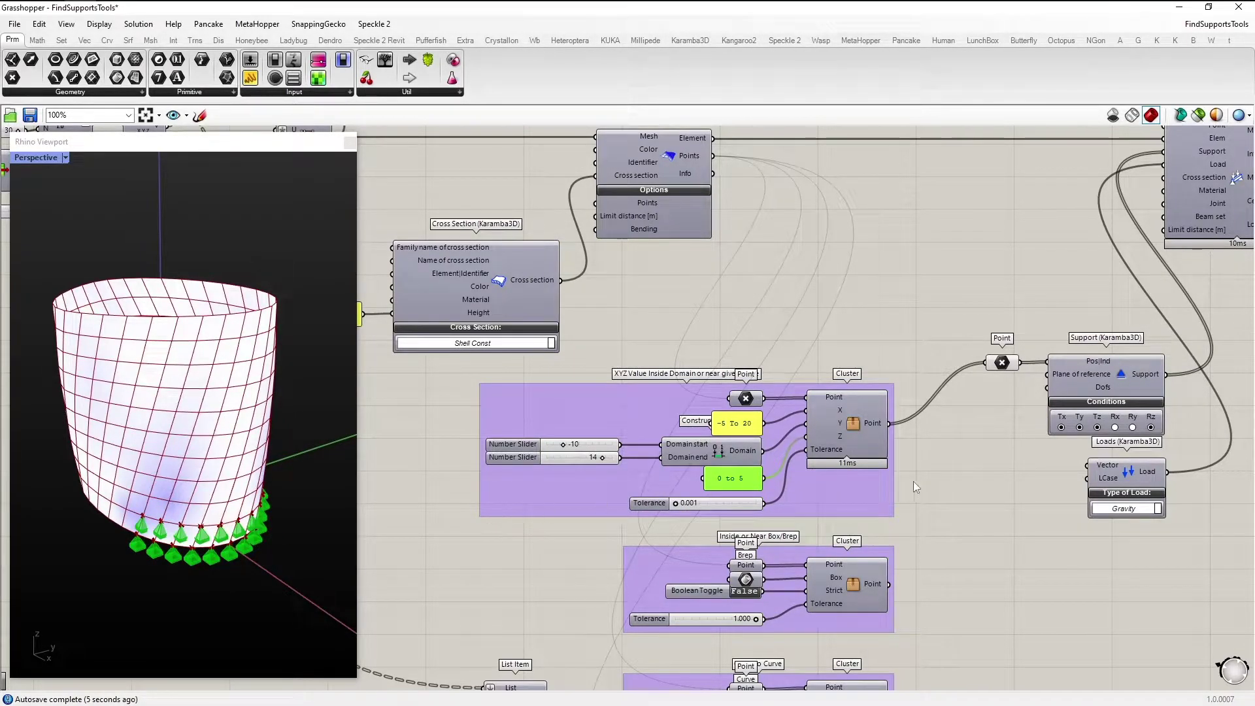
Step: Connect the Inside or Near Box/Brep cluster's output to the Point parameter feeding the supports, replacing the XYZ cluster connection
right_drag(916, 482, 872, 444)
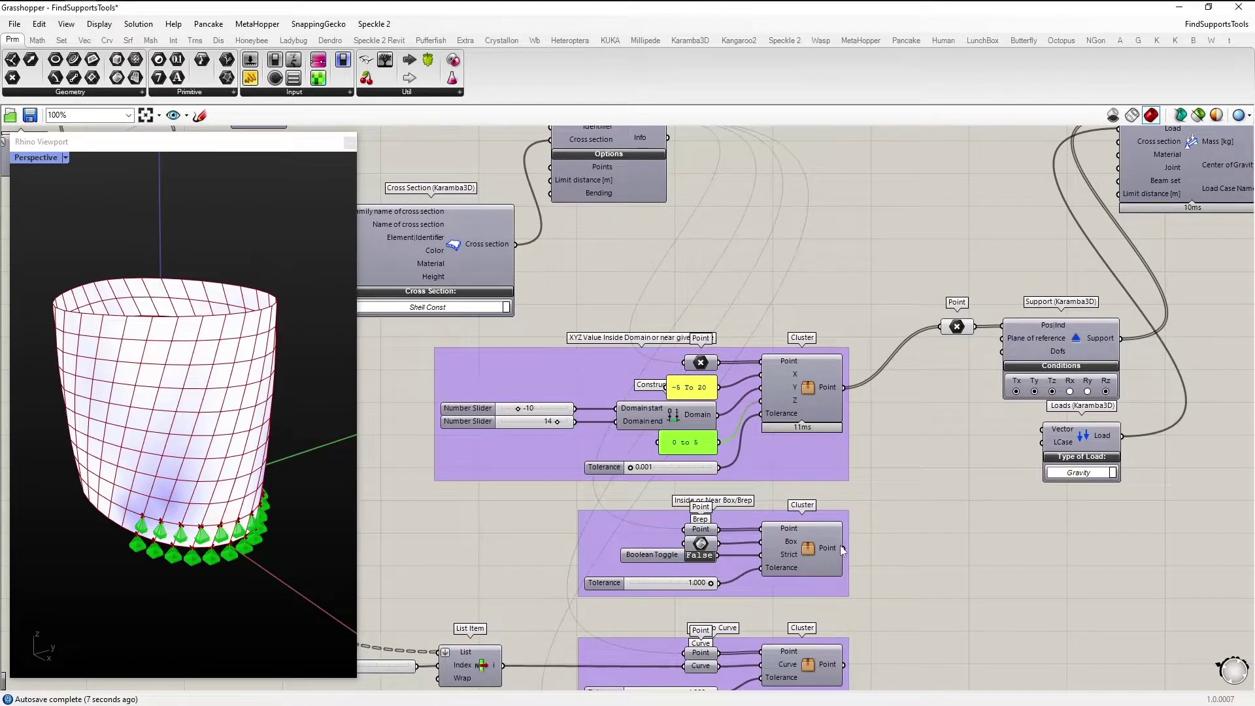
click(877, 547)
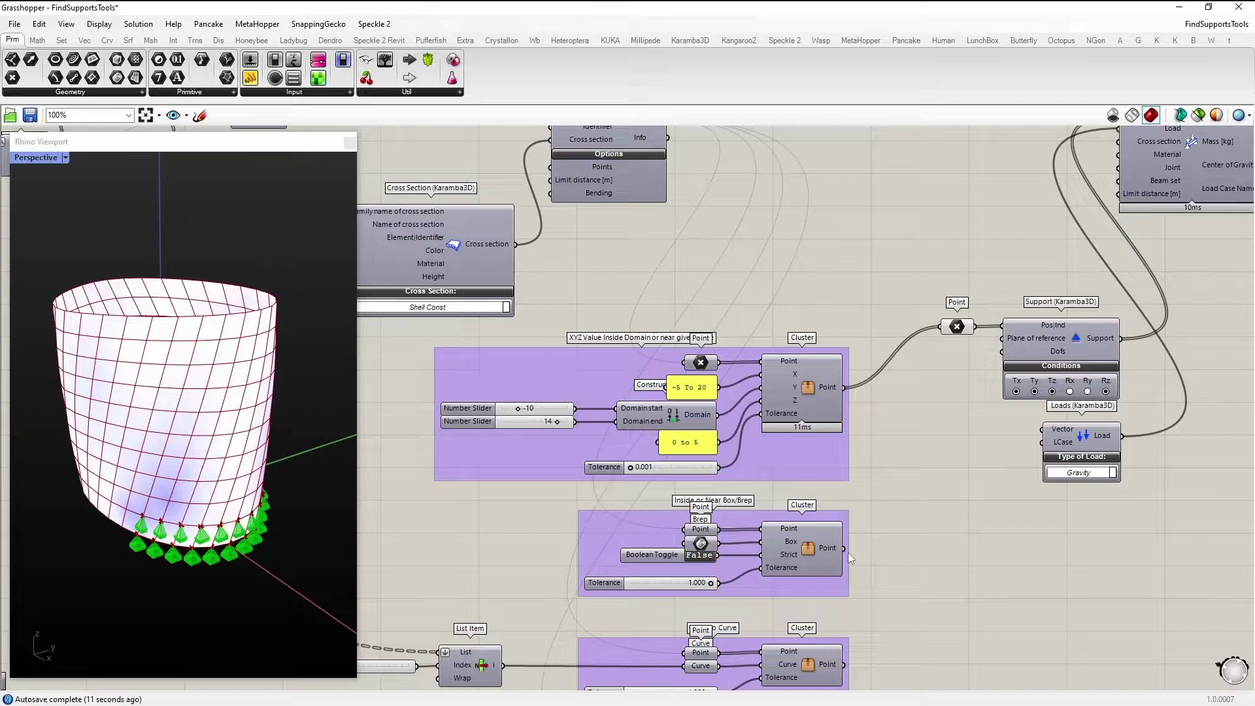
shift+drag(844, 548, 942, 326)
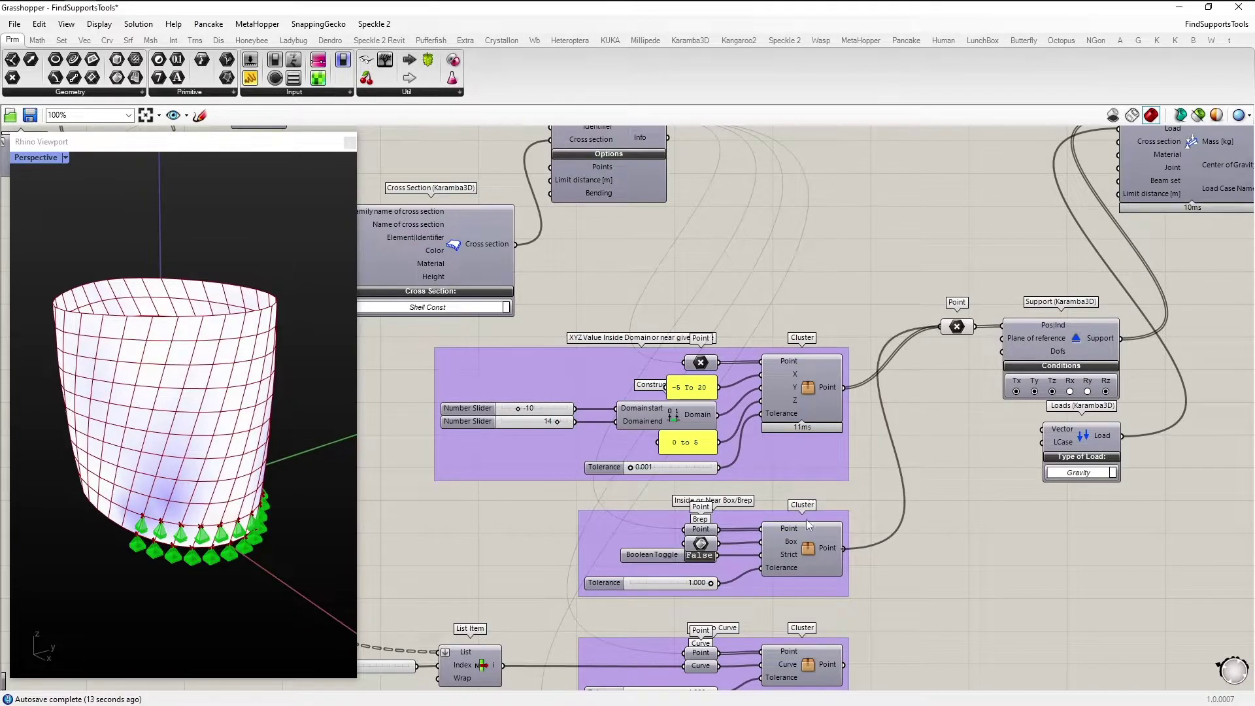
Step: Turn on the preview of the Brep parameter in the Box/Brep group and inspect the box against the supports on the cylinder
double_click(703, 554)
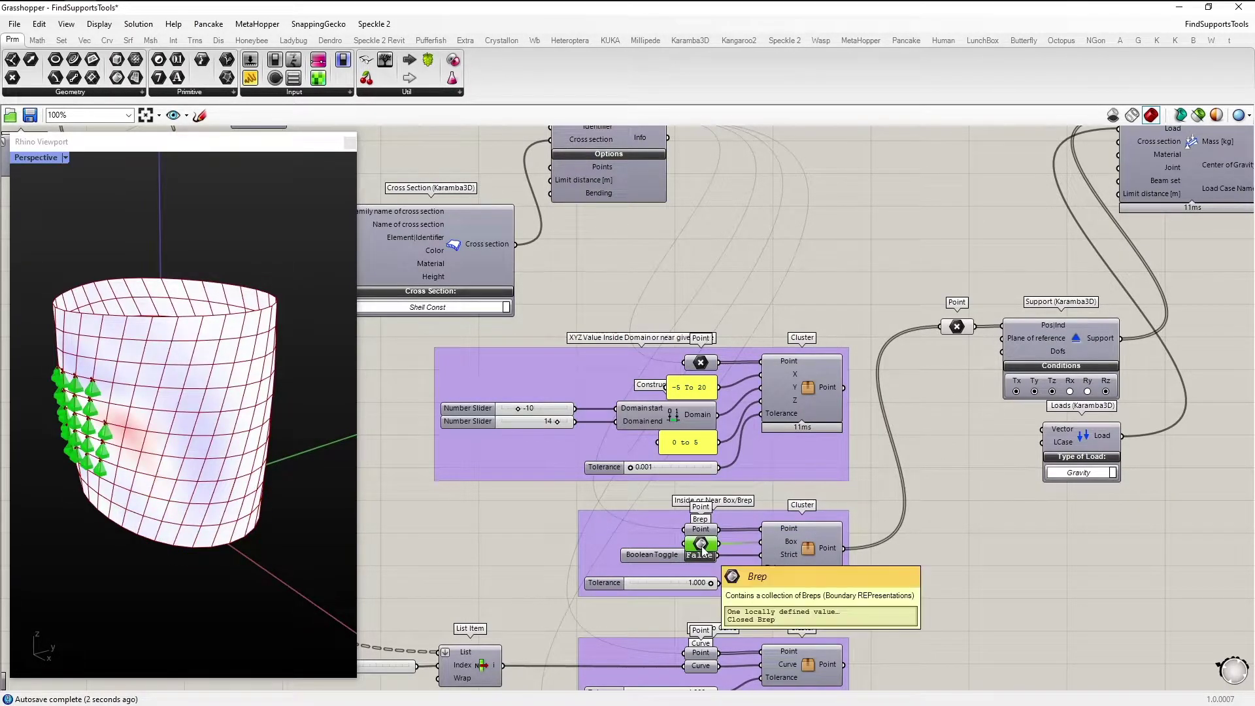
middle_click(704, 544)
click(729, 514)
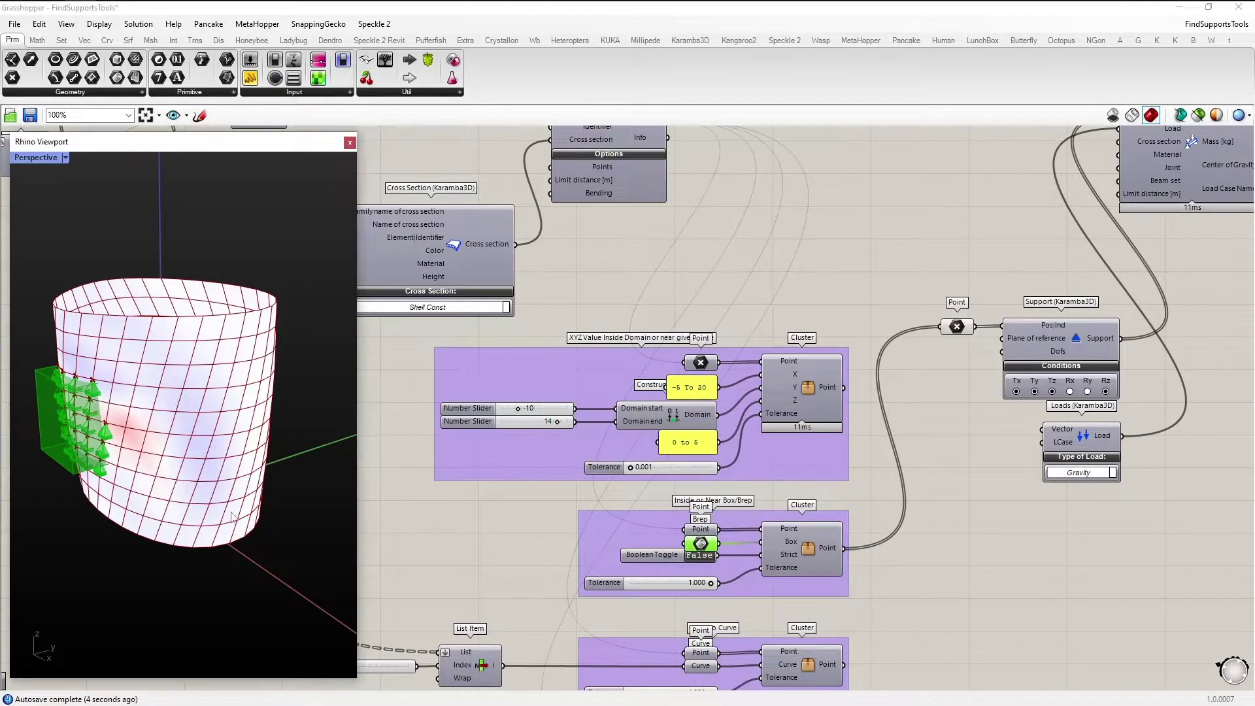
right_drag(236, 518, 313, 508)
scroll(85, 451, up, 2)
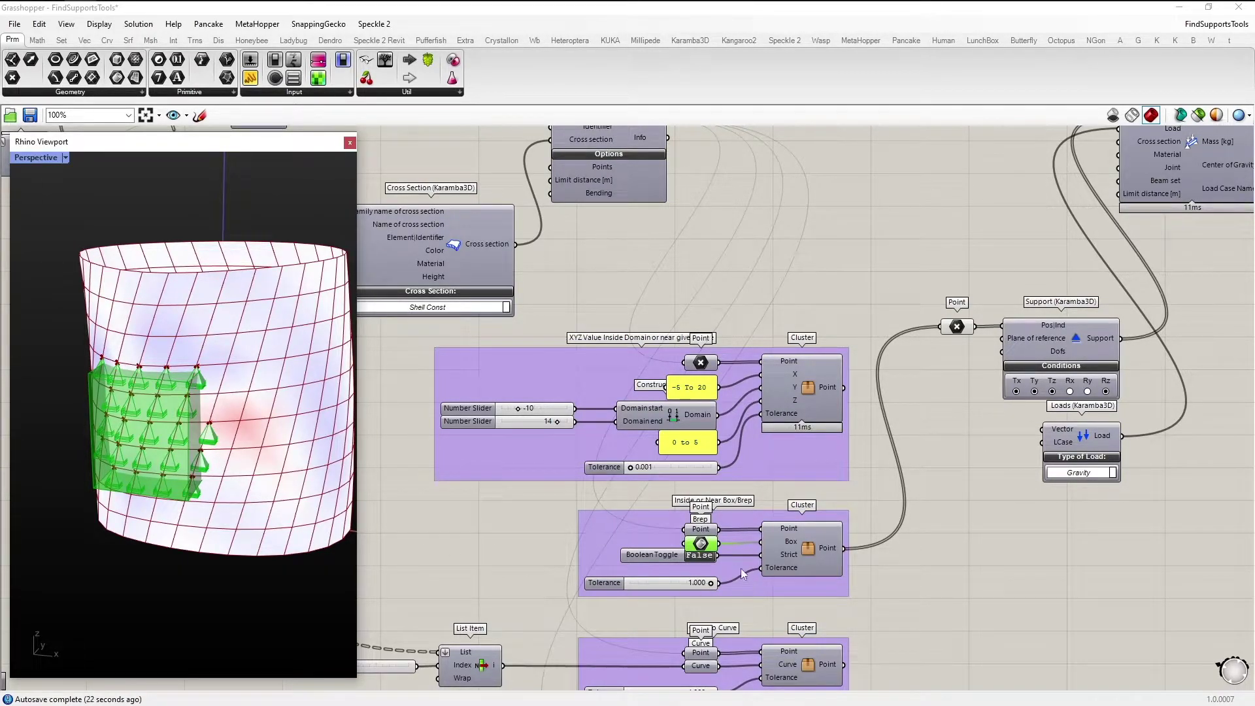
Step: Set the Tolerance slider of the Inside or Near Box/Brep cluster to 0
double_click(711, 583)
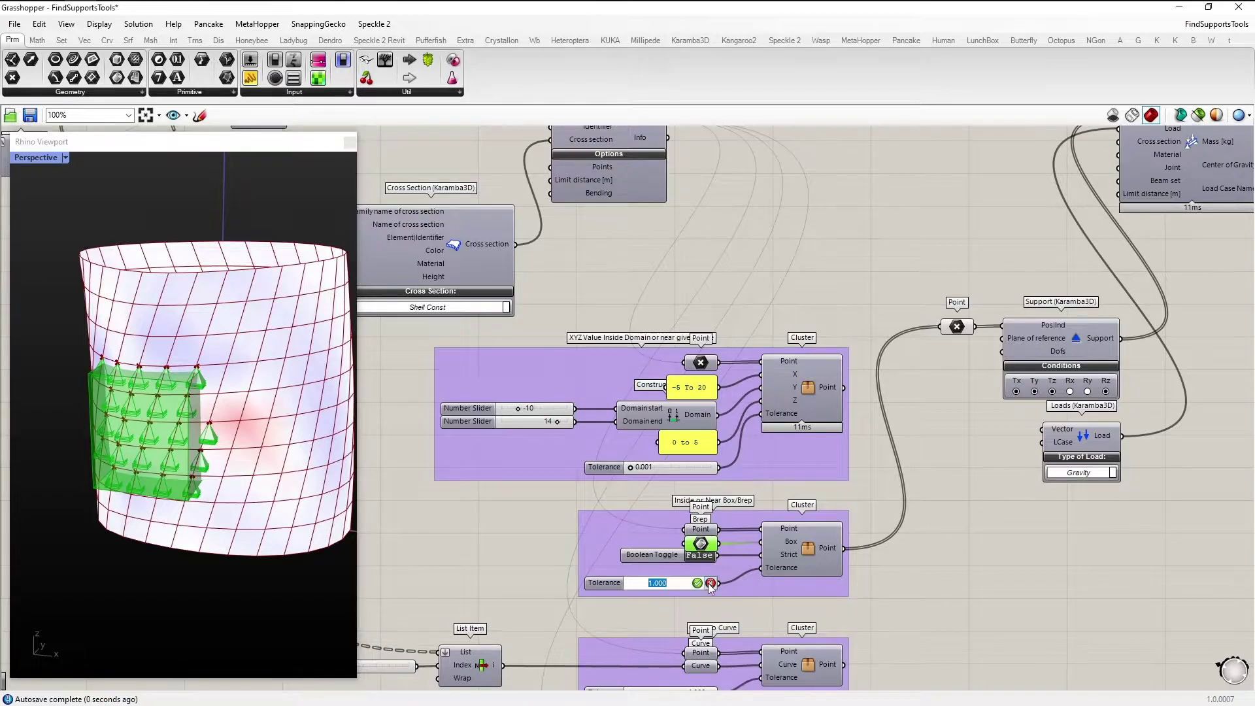
text(0)
key(Return)
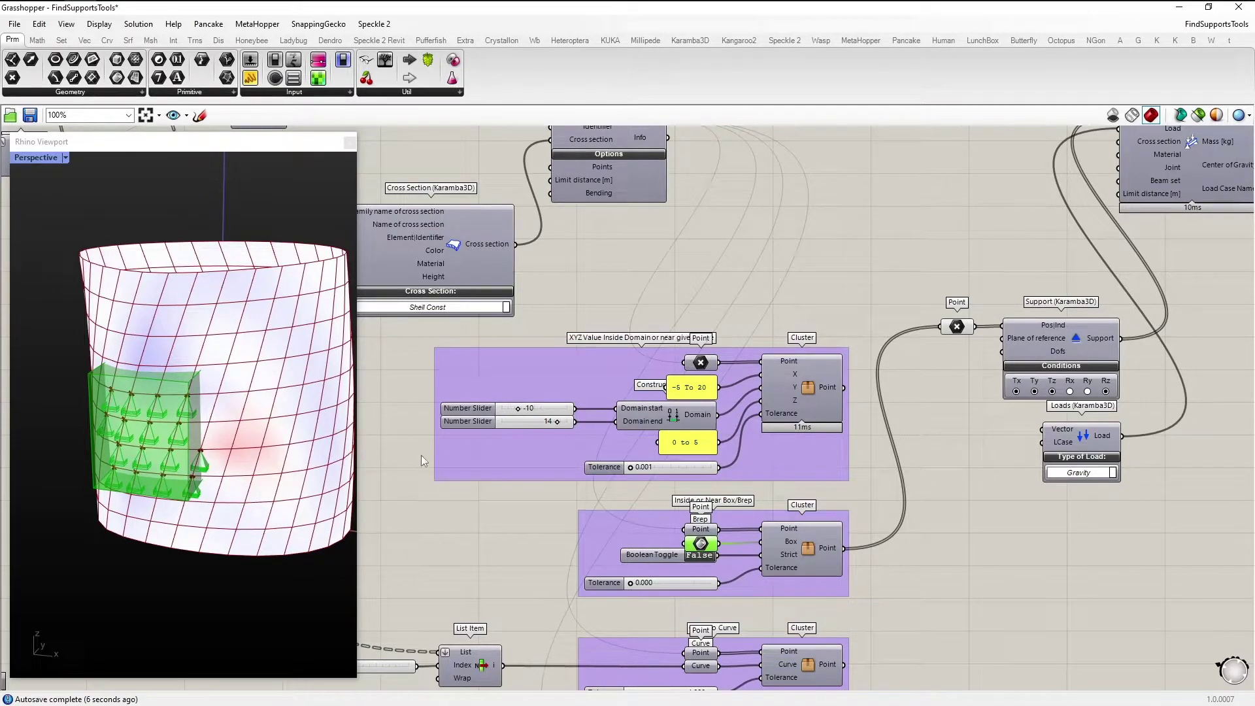
click(952, 460)
Step: Connect the Close to Curve cluster's output to the Point parameter feeding the supports, replacing the Box/Brep cluster connection
right_drag(951, 460, 899, 347)
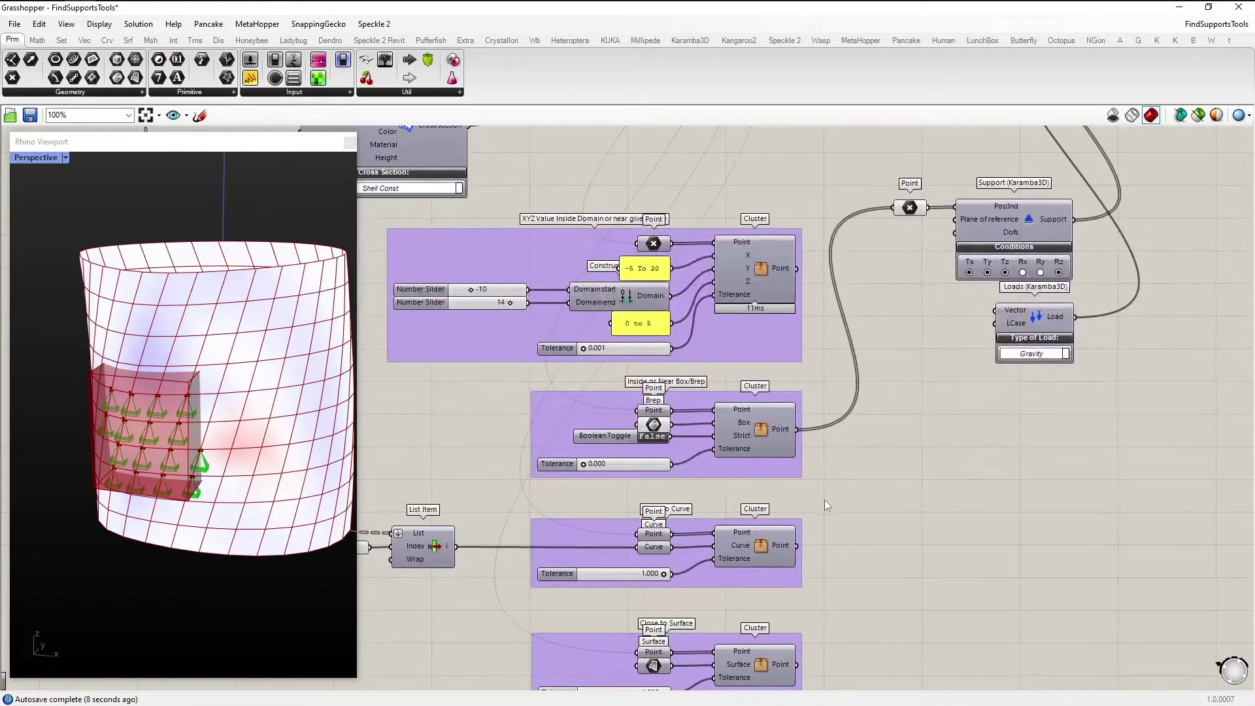
right_drag(825, 499, 939, 485)
right_drag(606, 508, 622, 481)
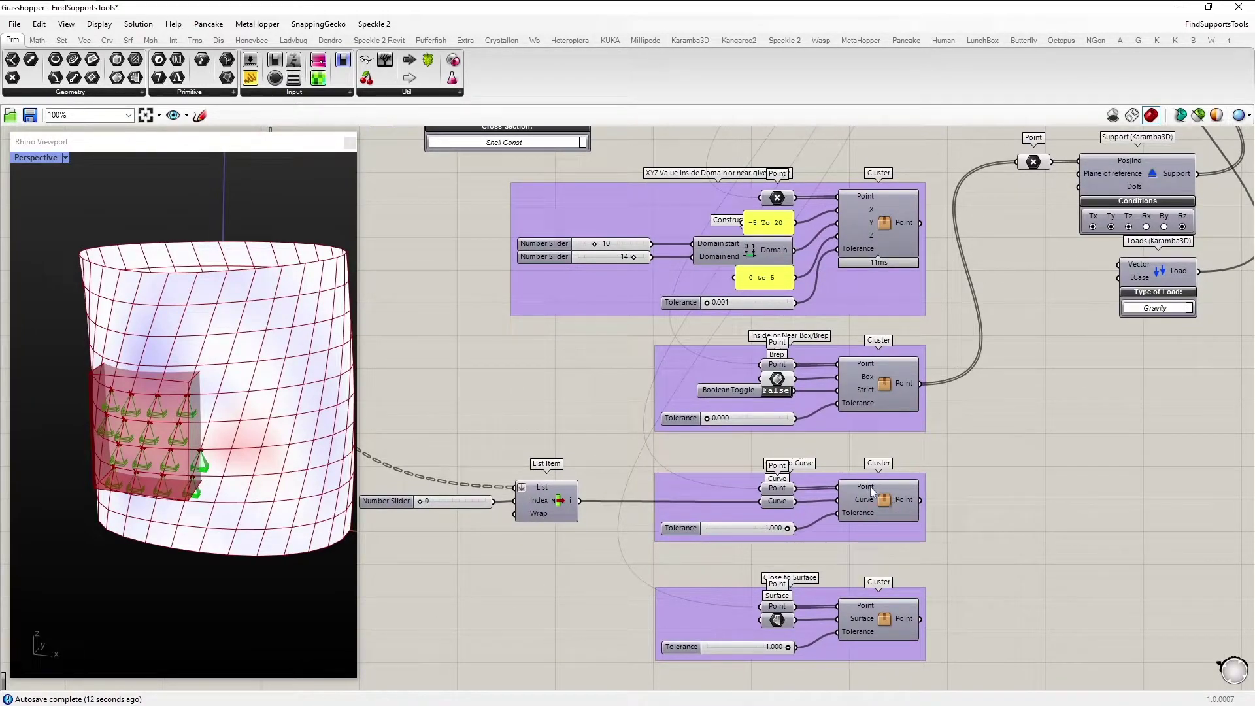
drag(921, 499, 1027, 172)
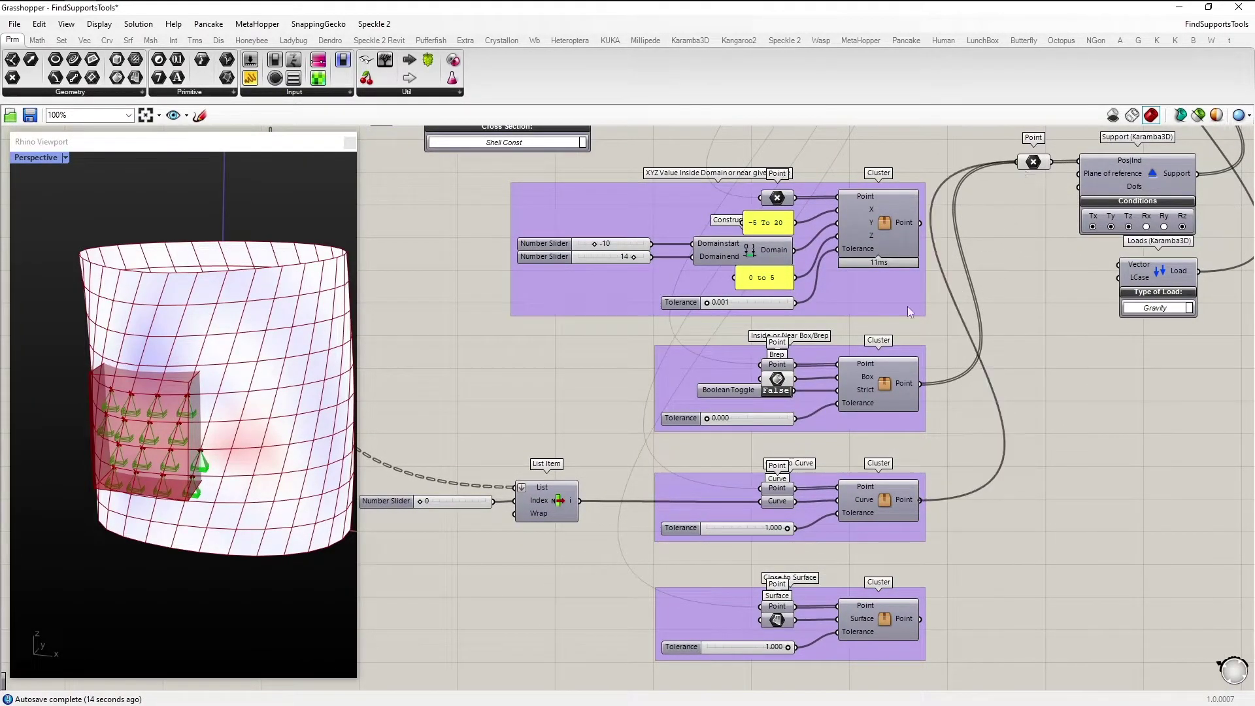
Step: Inspect the supports along the curve on the shell and trace the List Item input back to the Nurbs Curve component
click(543, 500)
middle_click(535, 435)
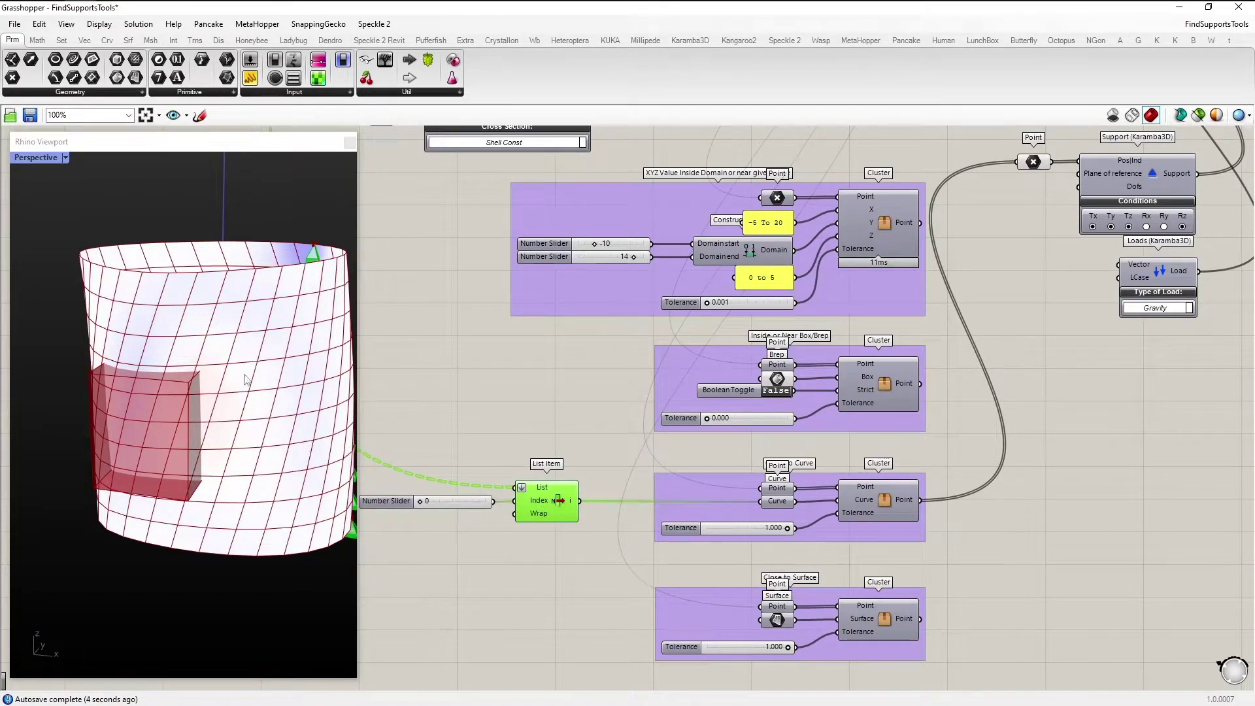
right_drag(254, 378, 97, 388)
scroll(679, 481, down, 2)
right_drag(523, 379, 742, 500)
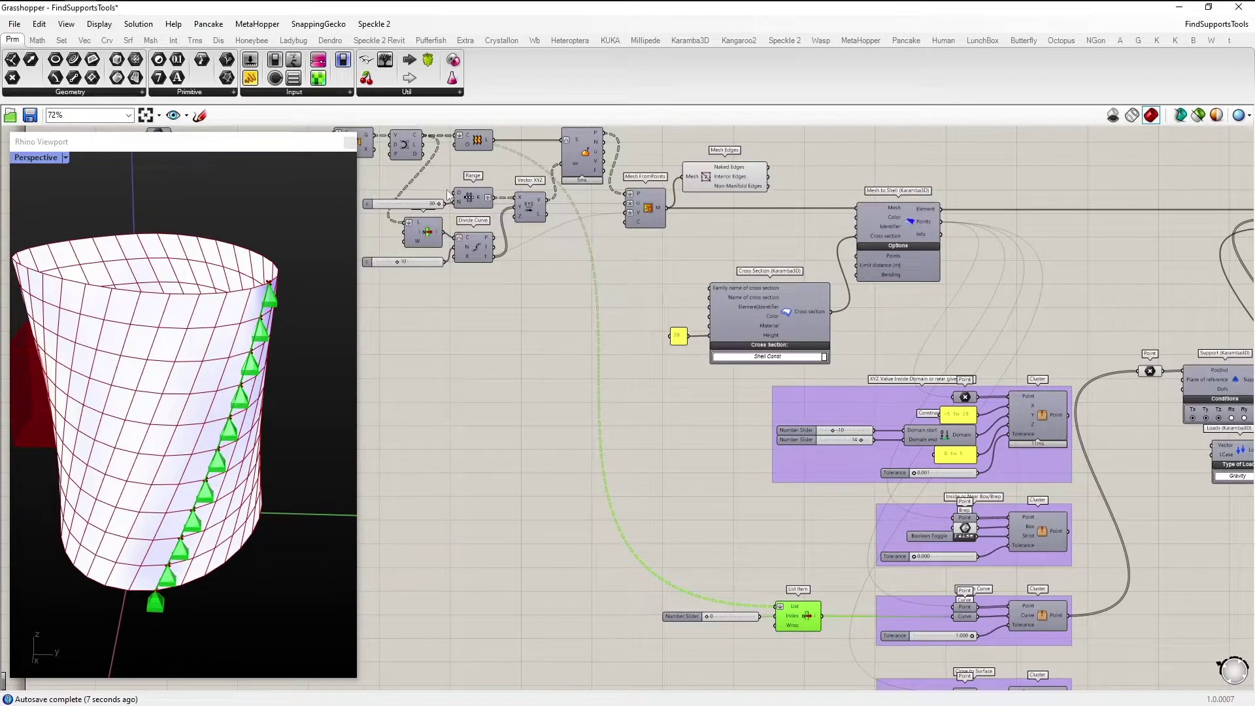
right_drag(449, 181, 467, 181)
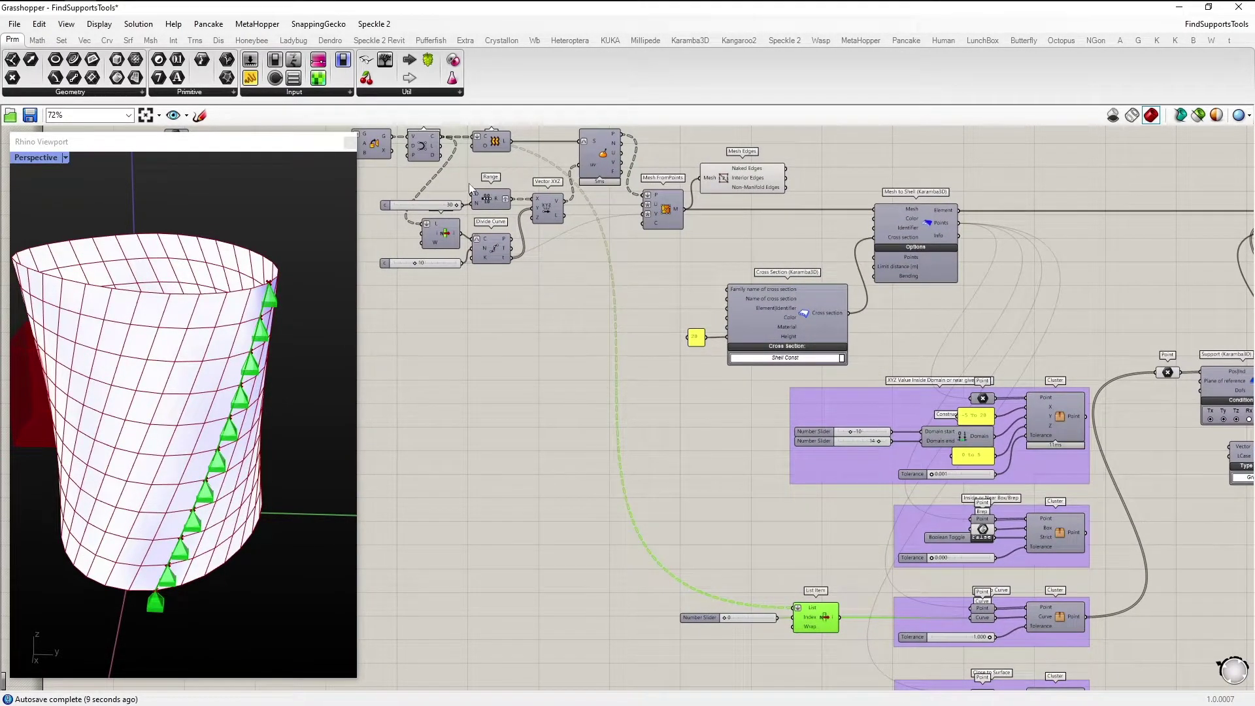
Step: Review the four support-selection cluster groups and the List Item component feeding the Close to Curve cluster
right_drag(700, 434, 599, 348)
click(652, 488)
right_drag(639, 447, 566, 373)
scroll(840, 472, up, 1)
scroll(837, 480, up, 1)
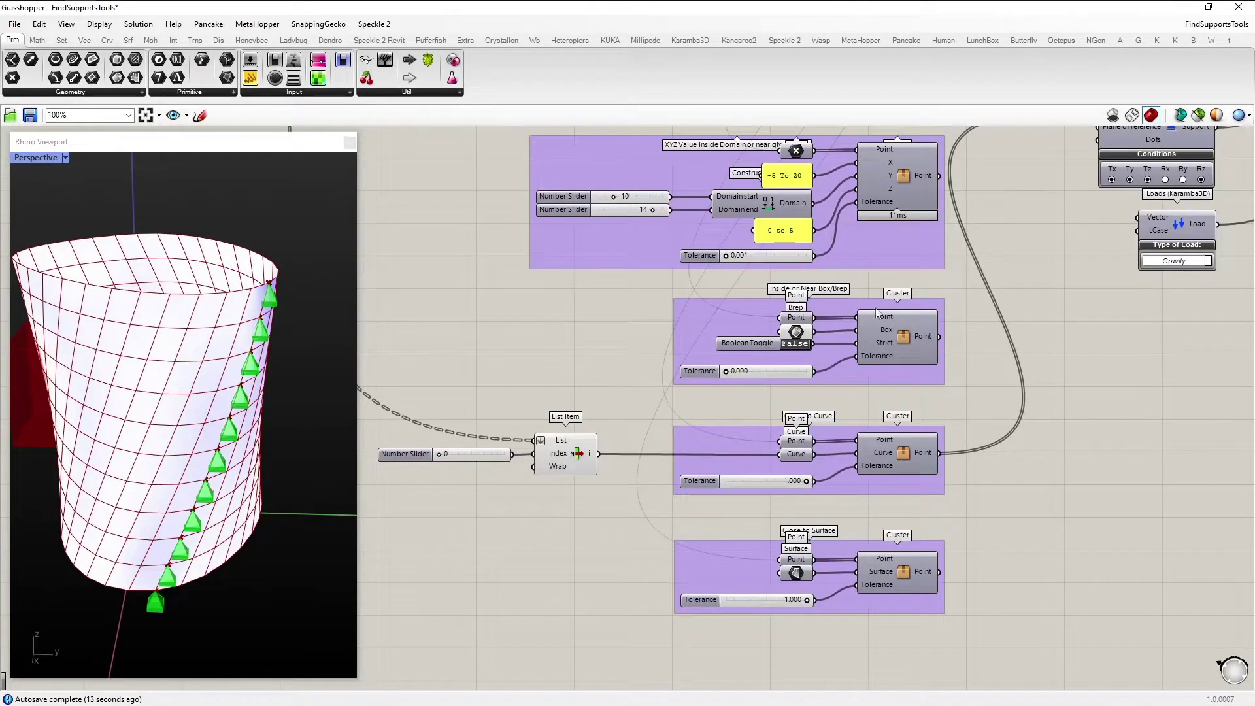
right_drag(951, 396, 915, 397)
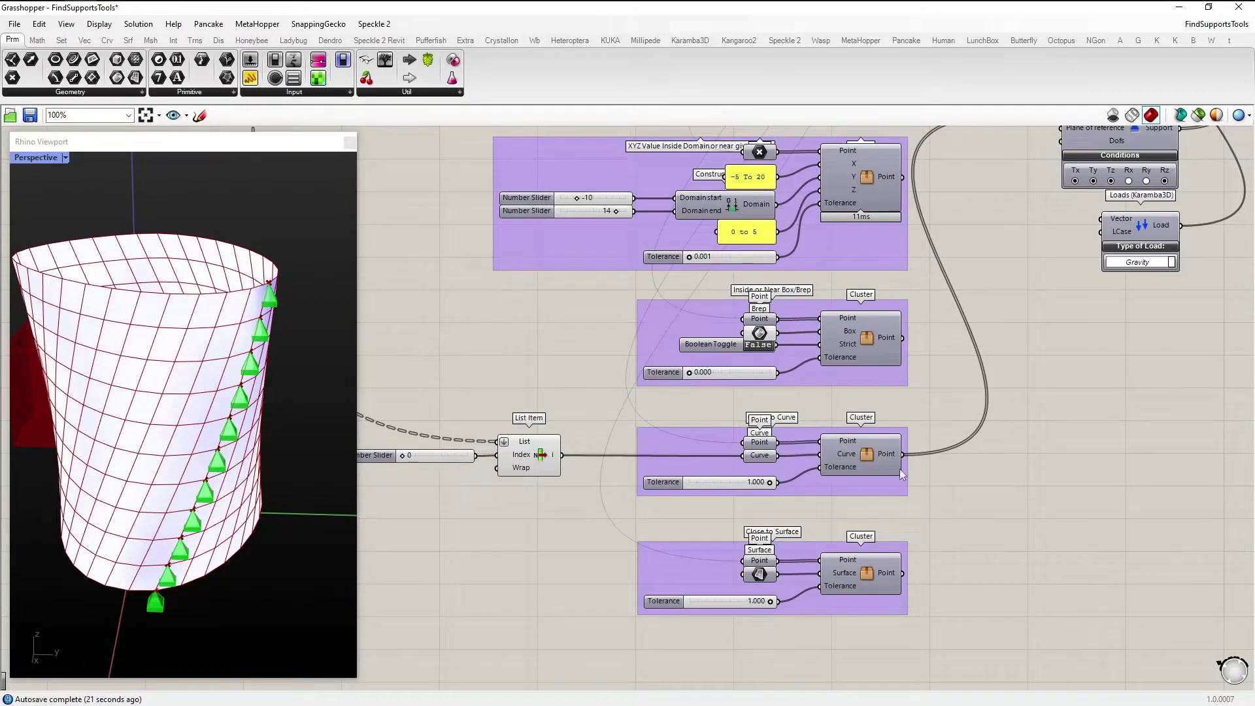
drag(606, 515, 500, 438)
middle_click(532, 412)
right_drag(998, 317, 939, 353)
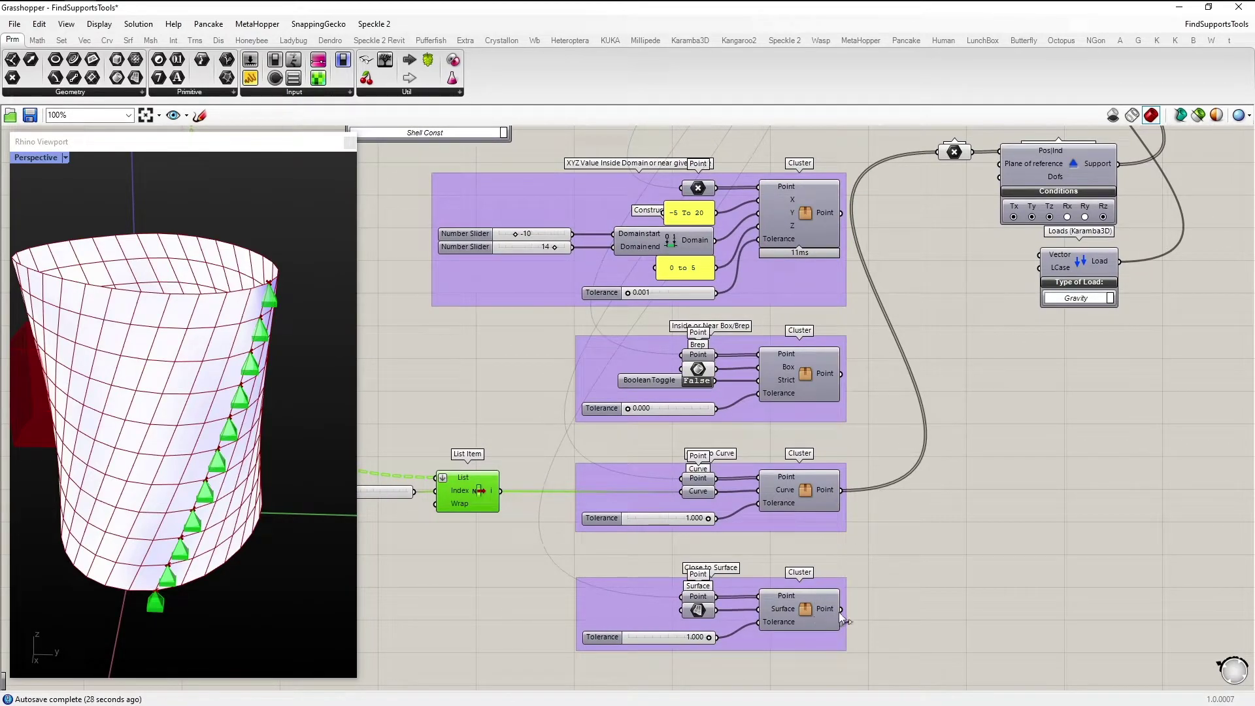
drag(840, 610, 983, 372)
drag(964, 233, 939, 217)
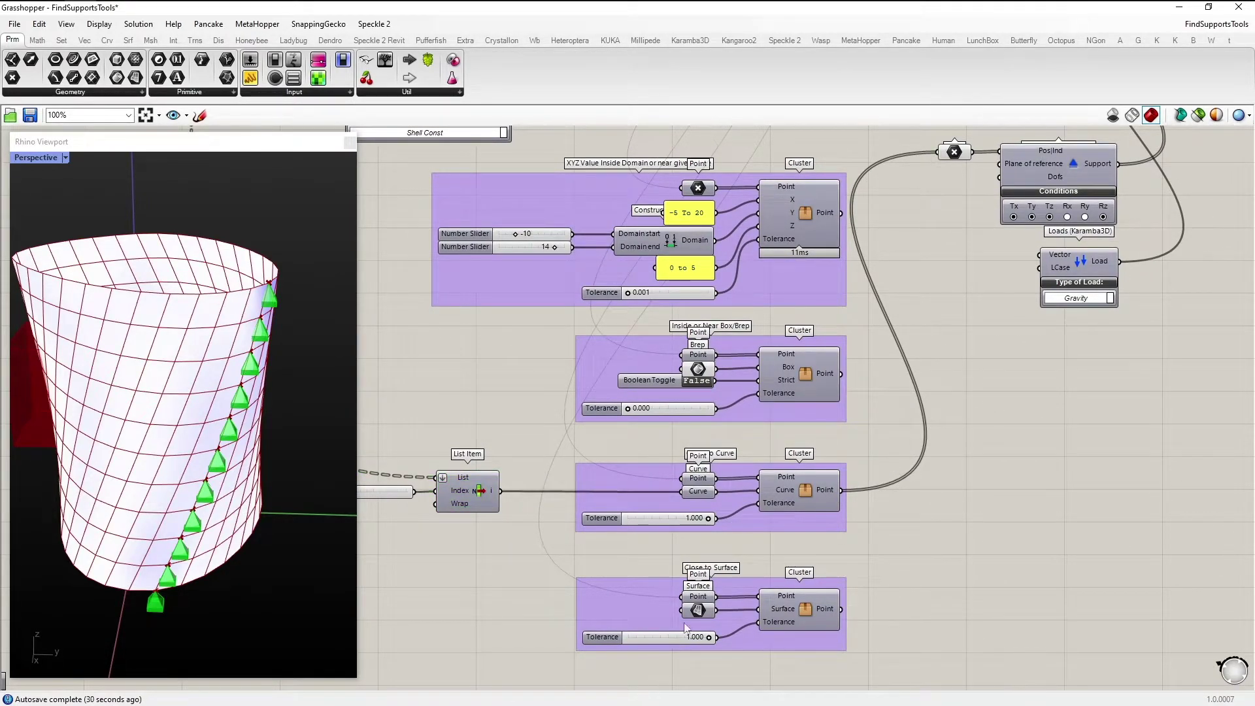
Step: Turn on the preview of the Surface parameter in the Close to Surface group and inspect the surface against the shell
click(702, 609)
middle_click(703, 608)
click(725, 581)
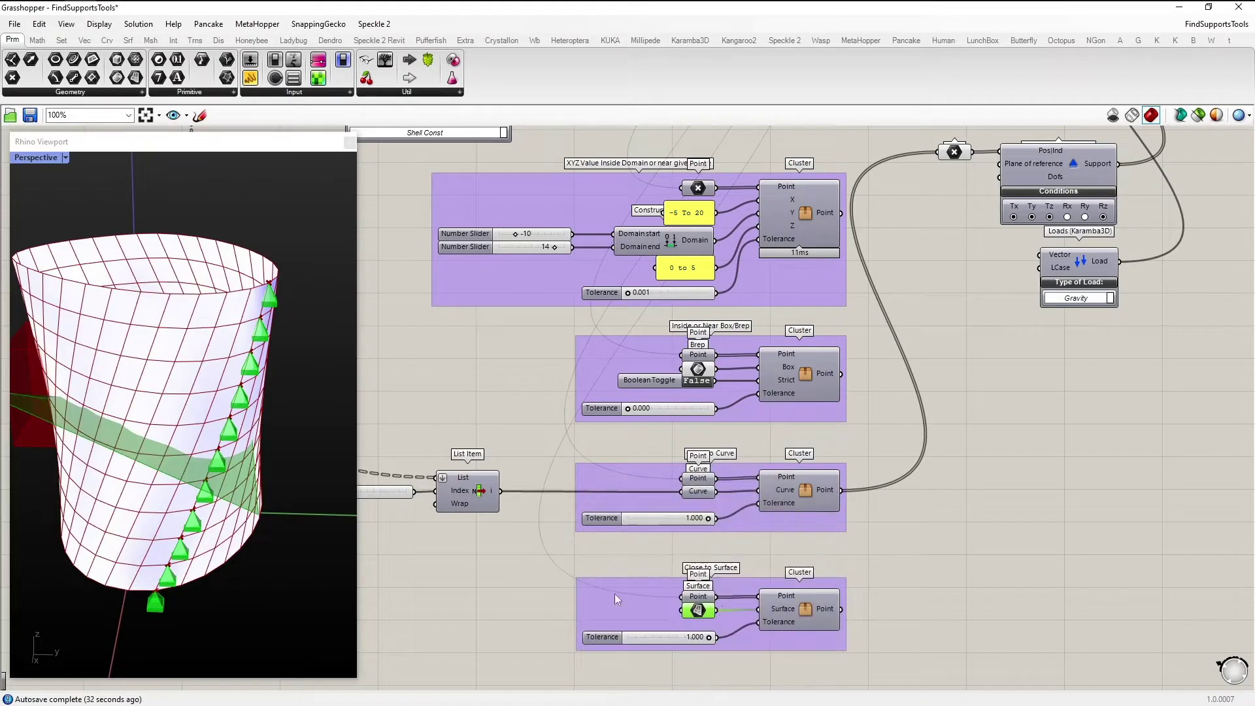
right_drag(331, 476, 297, 476)
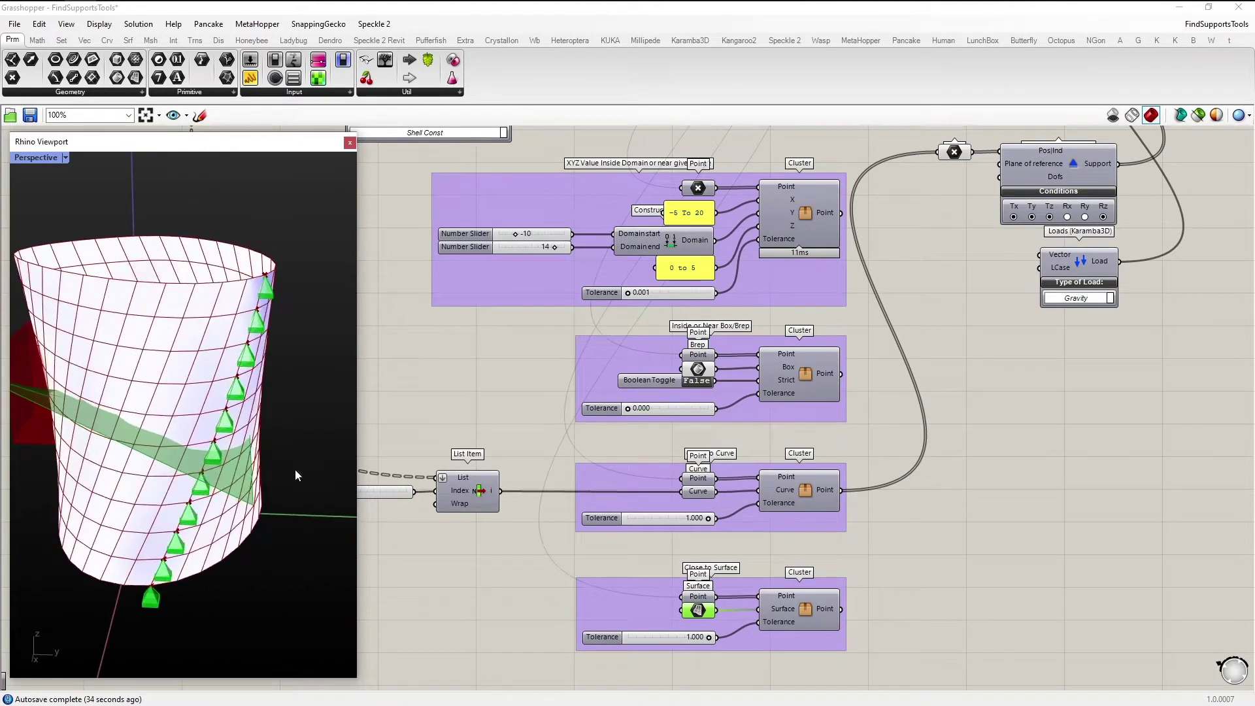
Step: Connect the Close to Surface cluster's output to the Point parameter feeding the supports, replacing the Close to Curve connection, and inspect the supports
click(801, 607)
drag(838, 609, 936, 152)
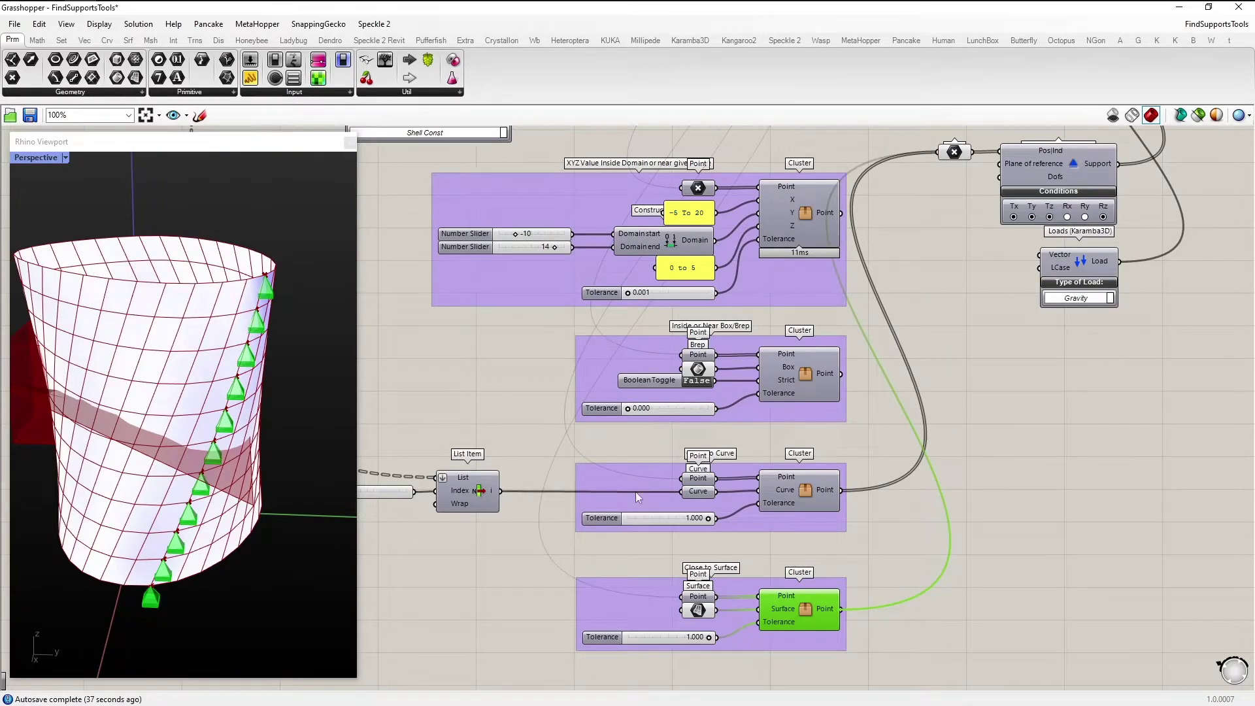
scroll(633, 494, down, 1)
right_drag(703, 283, 698, 357)
scroll(698, 358, down, 1)
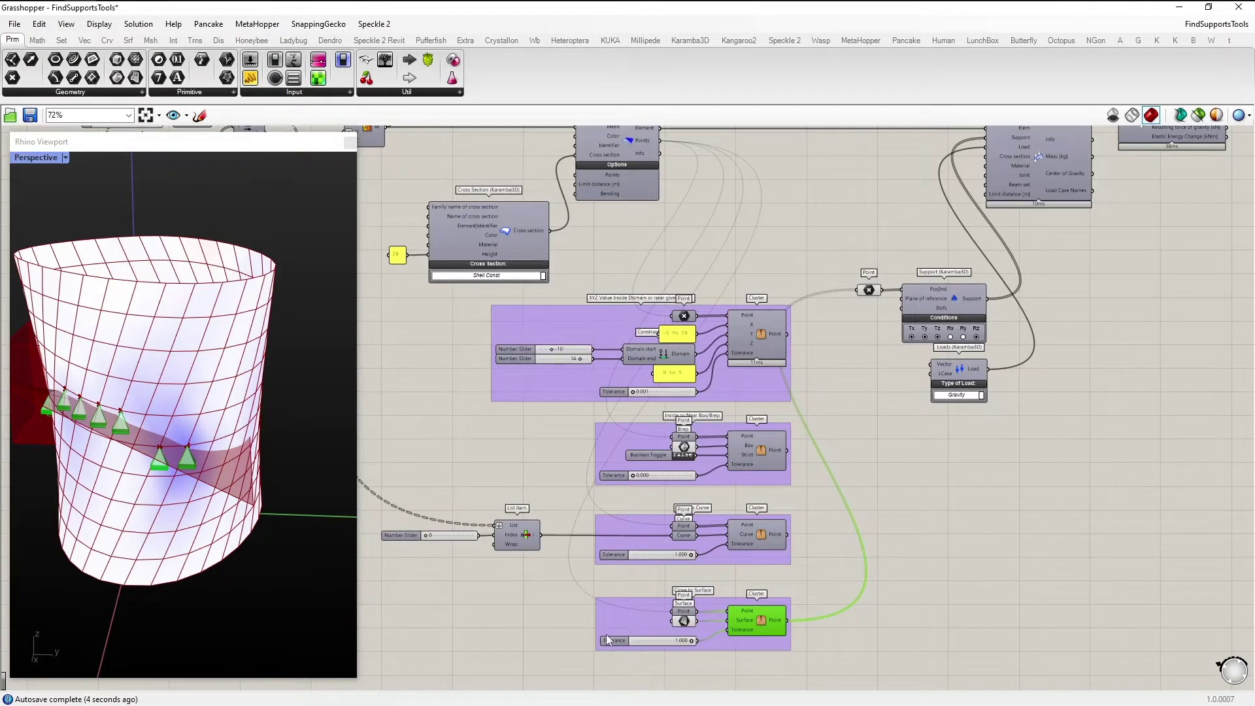
right_drag(149, 545, 187, 499)
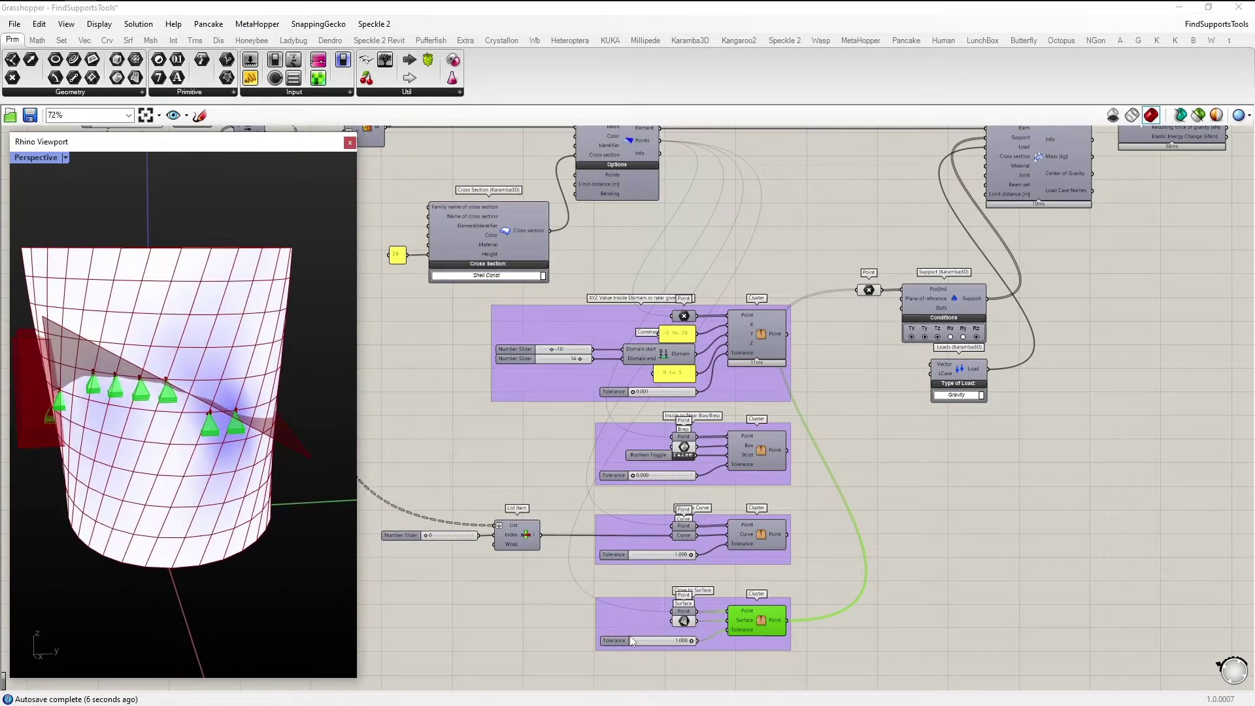
Step: Move the Close to Surface group's Tolerance slider up in line with the cluster's Tolerance input and inspect the supports along the surface
drag(633, 637, 633, 630)
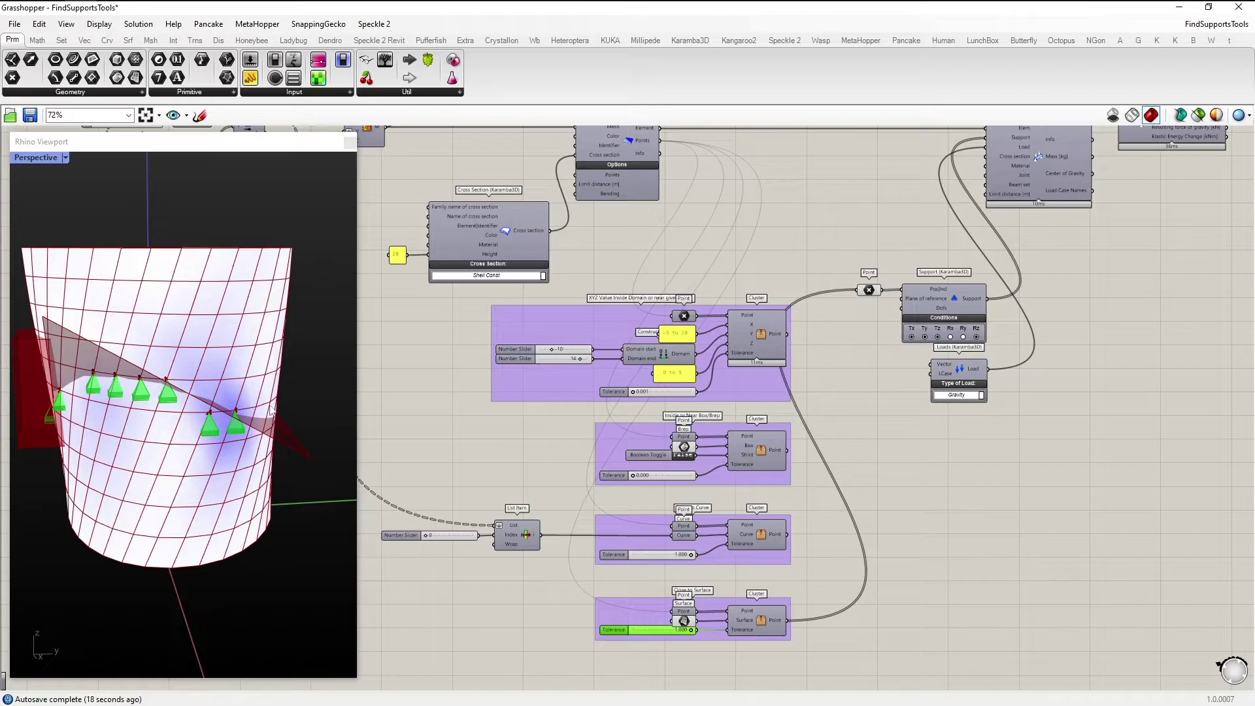
right_drag(270, 390, 226, 431)
right_drag(1113, 361, 966, 381)
right_drag(750, 419, 879, 364)
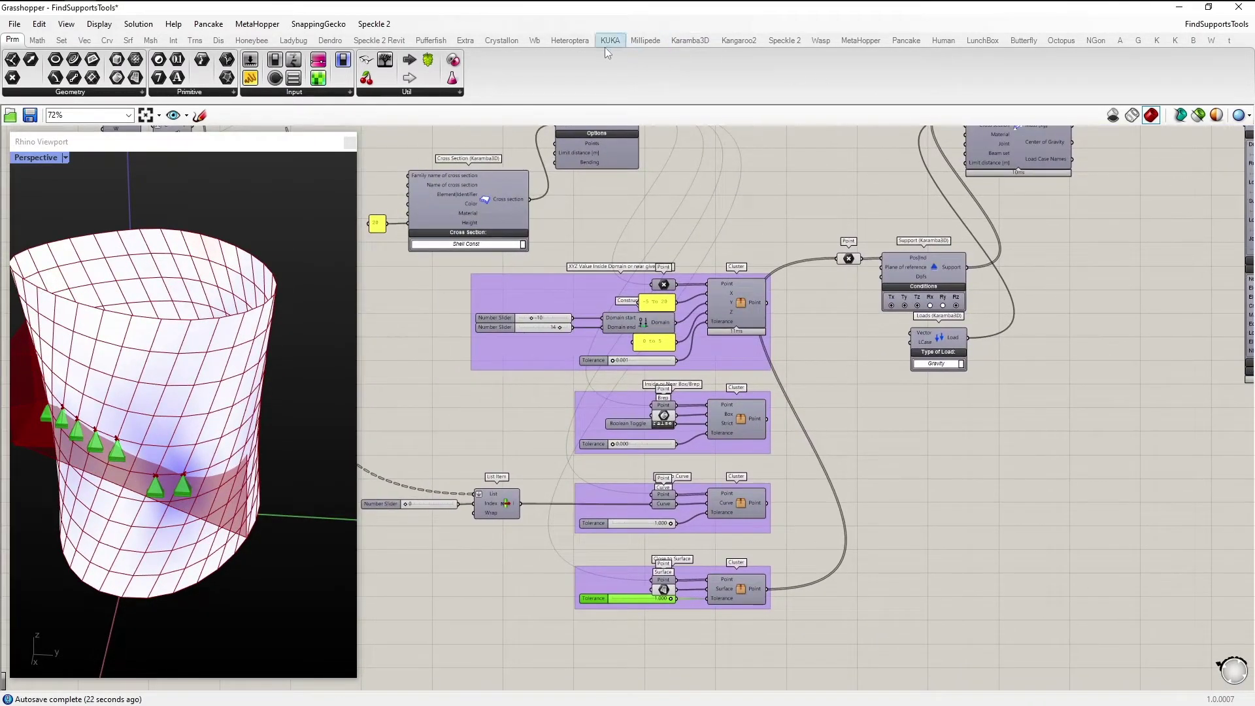
Step: Look up the cluster tools in Karamba3D's Tools category and save the definition
click(683, 40)
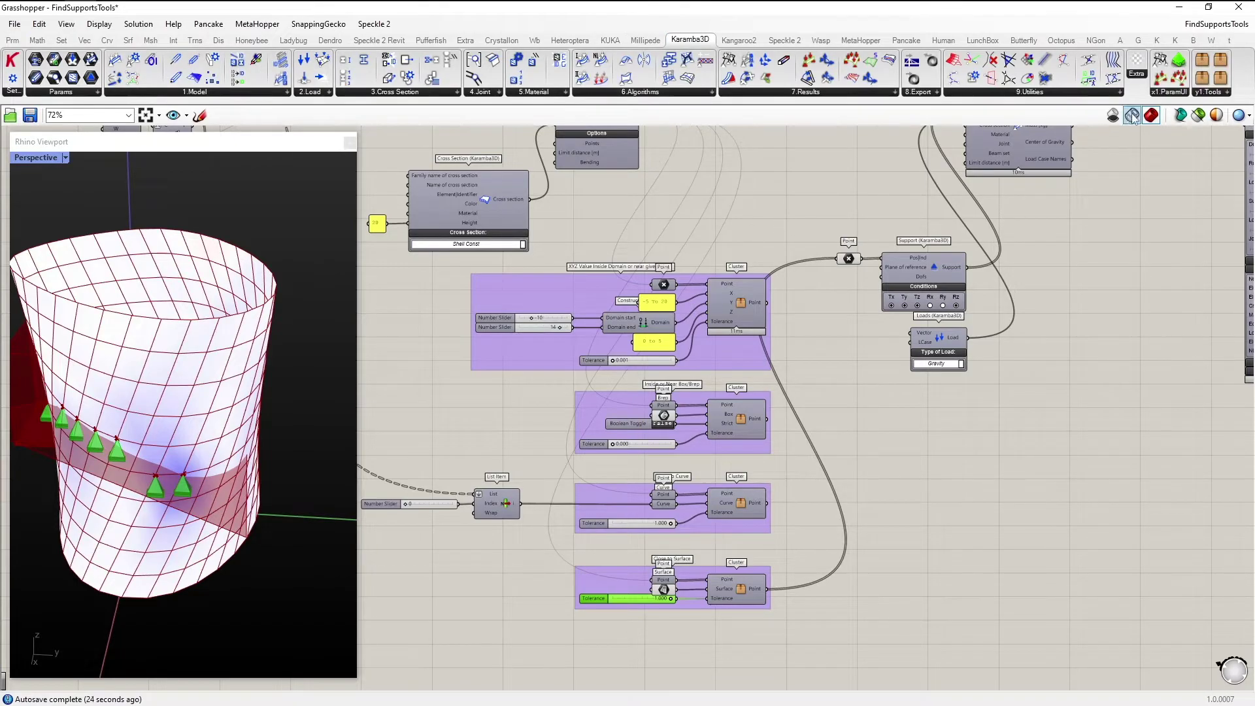
click(1213, 93)
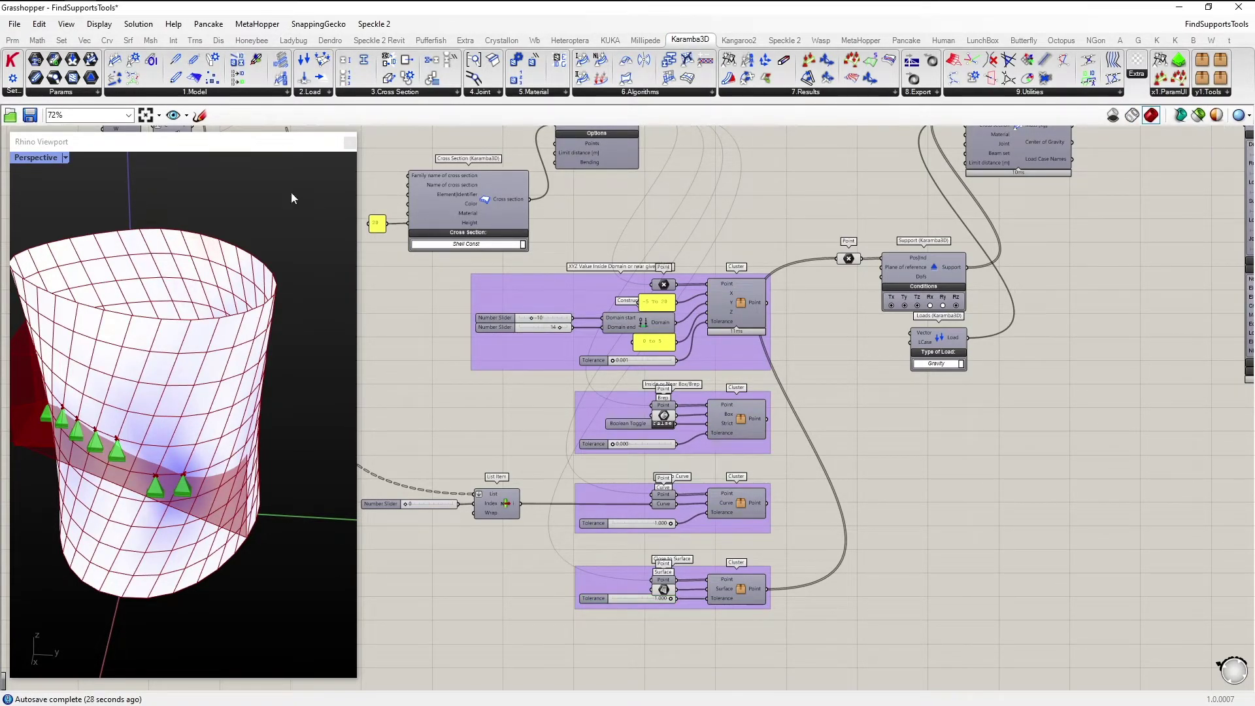
click(29, 115)
Step: Examine the Rendered View component that displays the supports and look up the available view components in Karamba3D's ParamUI category
right_drag(1024, 377, 528, 404)
right_drag(911, 359, 886, 365)
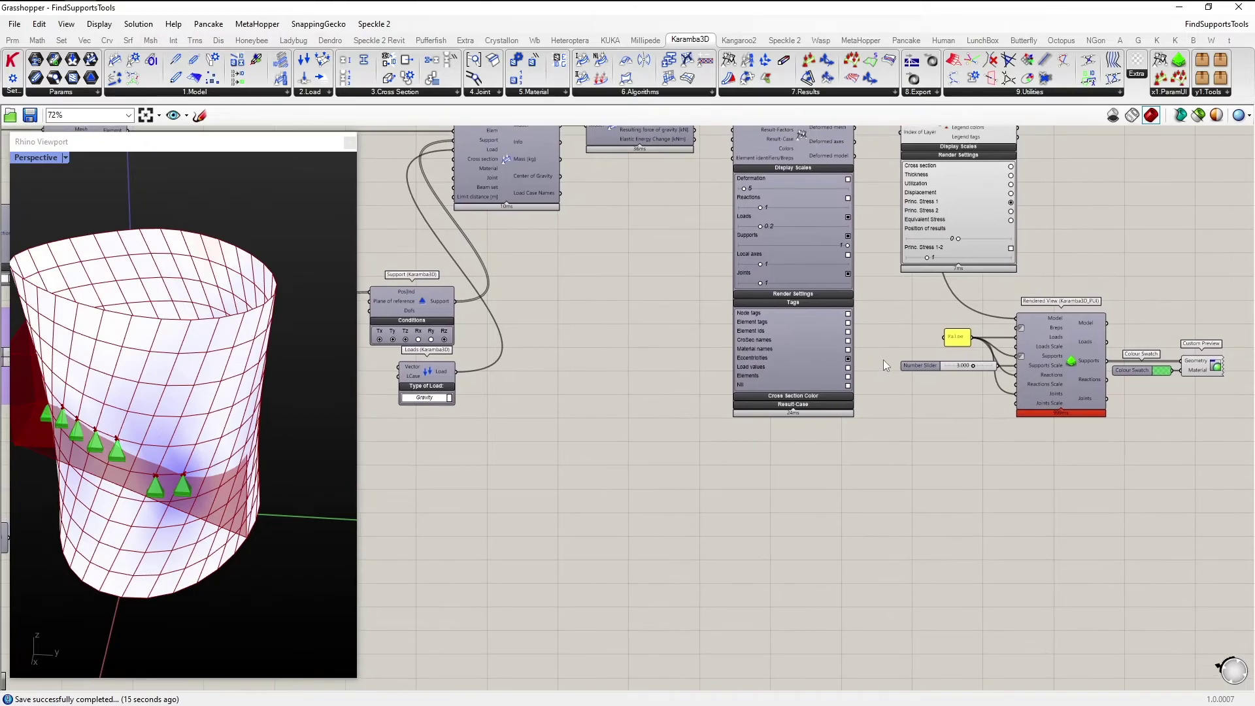
right_drag(958, 325, 892, 351)
click(1169, 93)
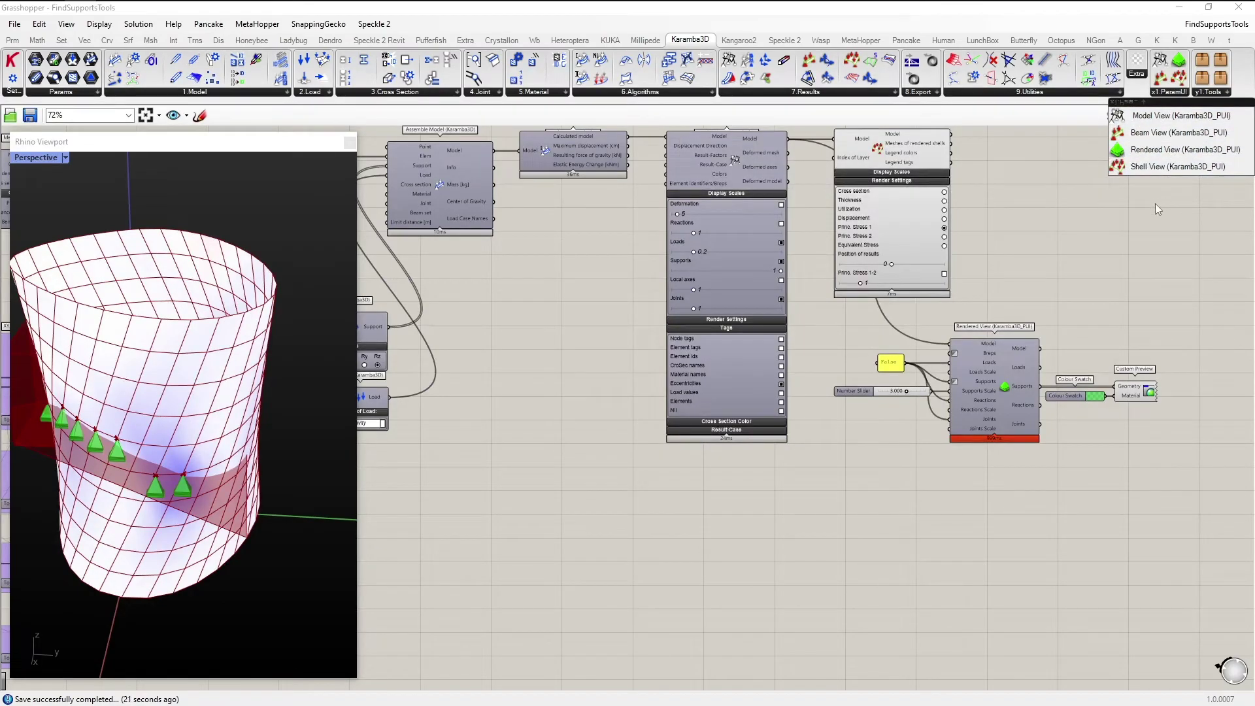
drag(1120, 512, 921, 340)
click(1080, 277)
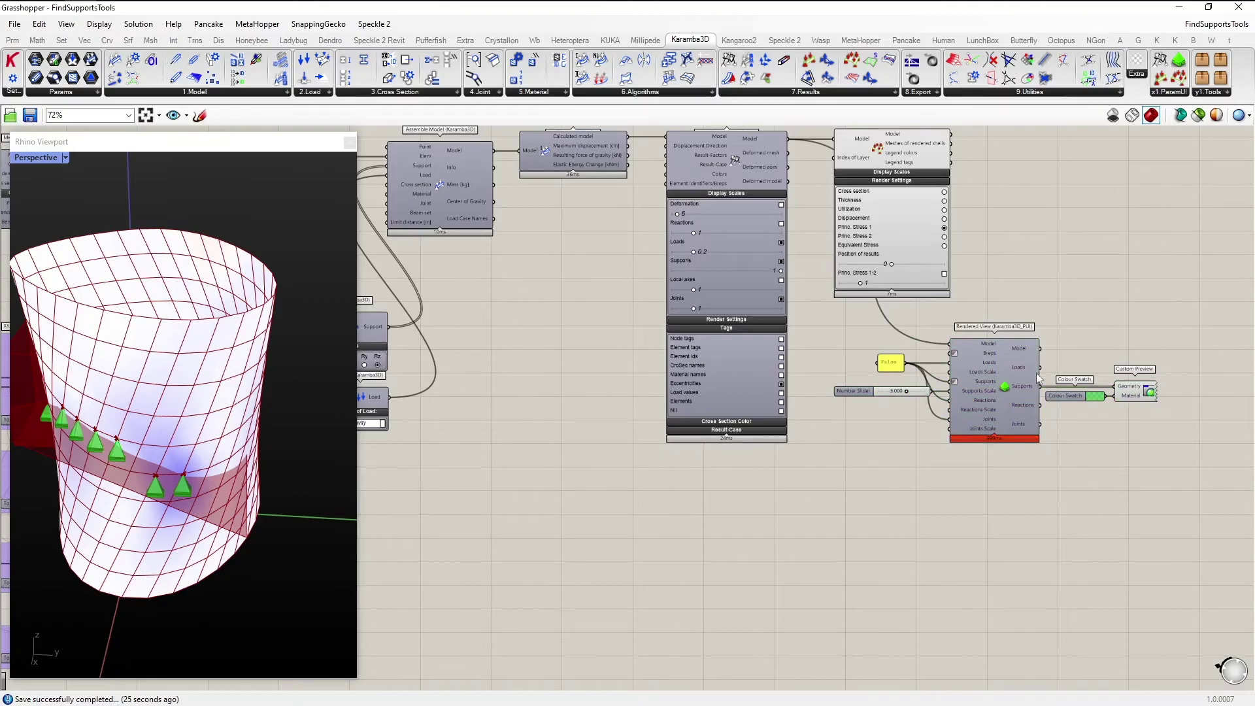